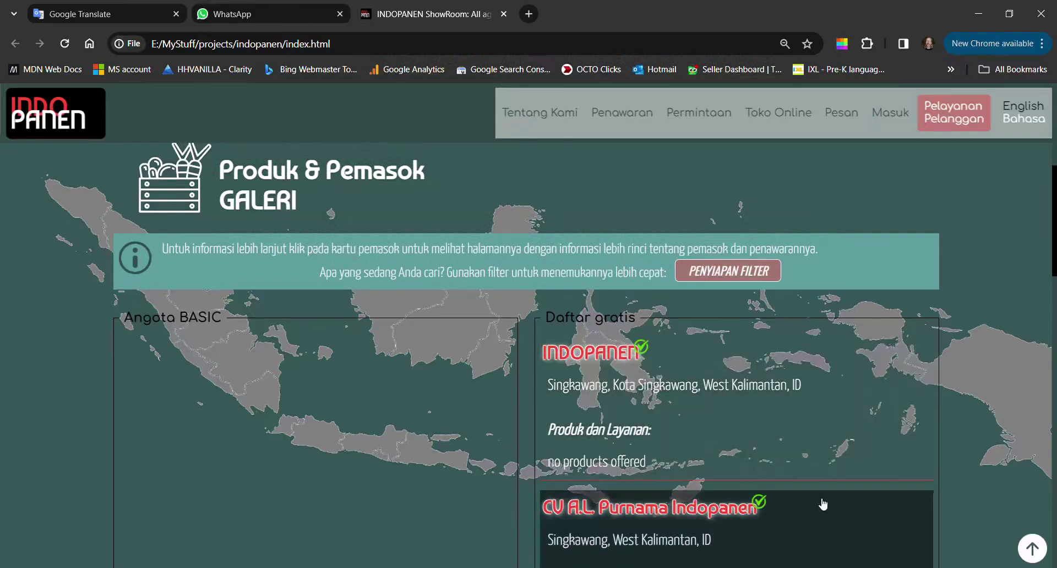
scroll(856, 484, down, 3)
scroll(859, 482, down, 2)
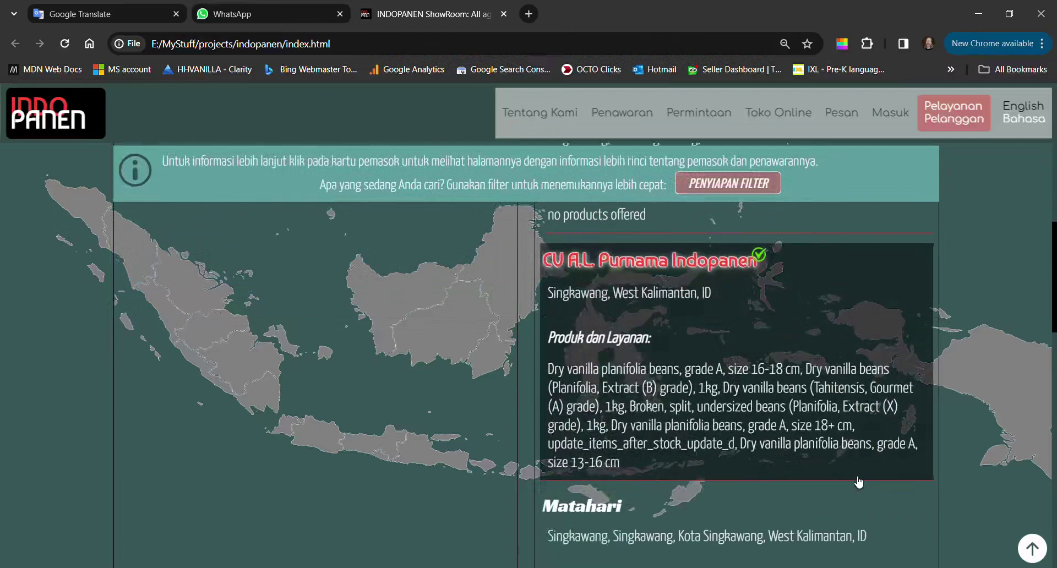
scroll(859, 483, up, 5)
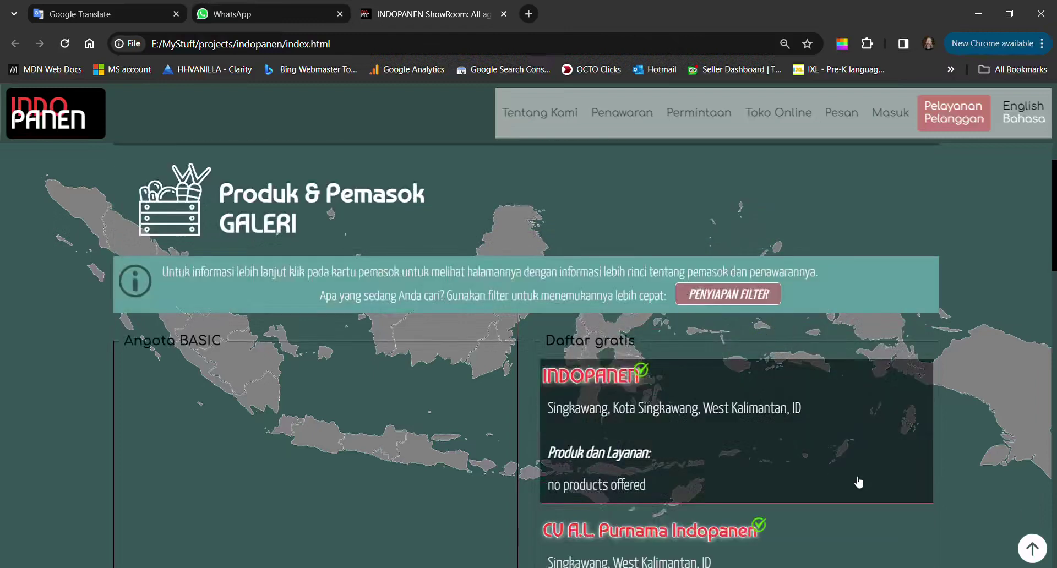
scroll(858, 482, down, 3)
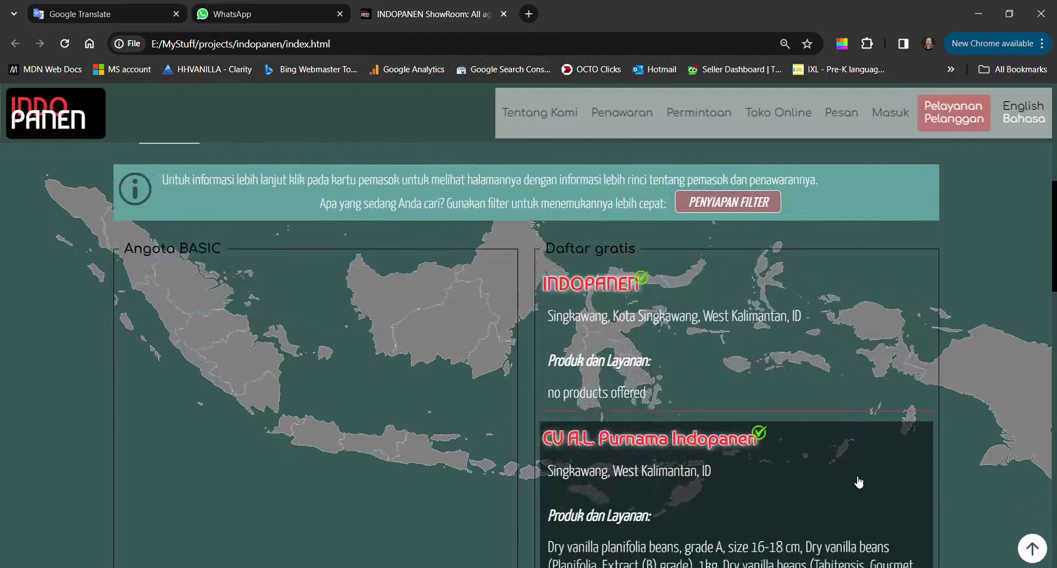
scroll(859, 482, up, 2)
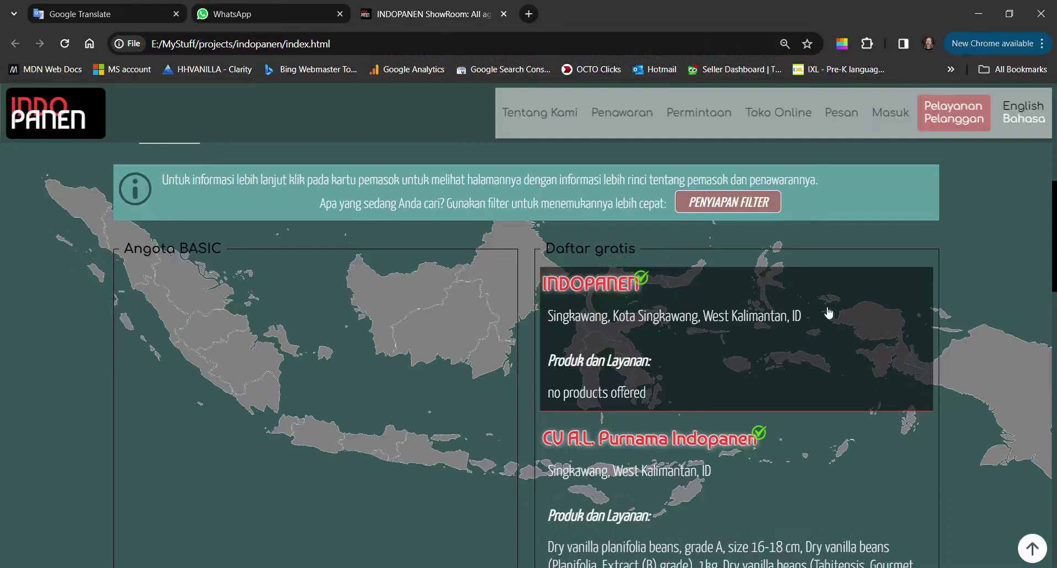
Log in with the account e-mail and password, then review the Beranda dashboard showing the FREE plan
click(890, 114)
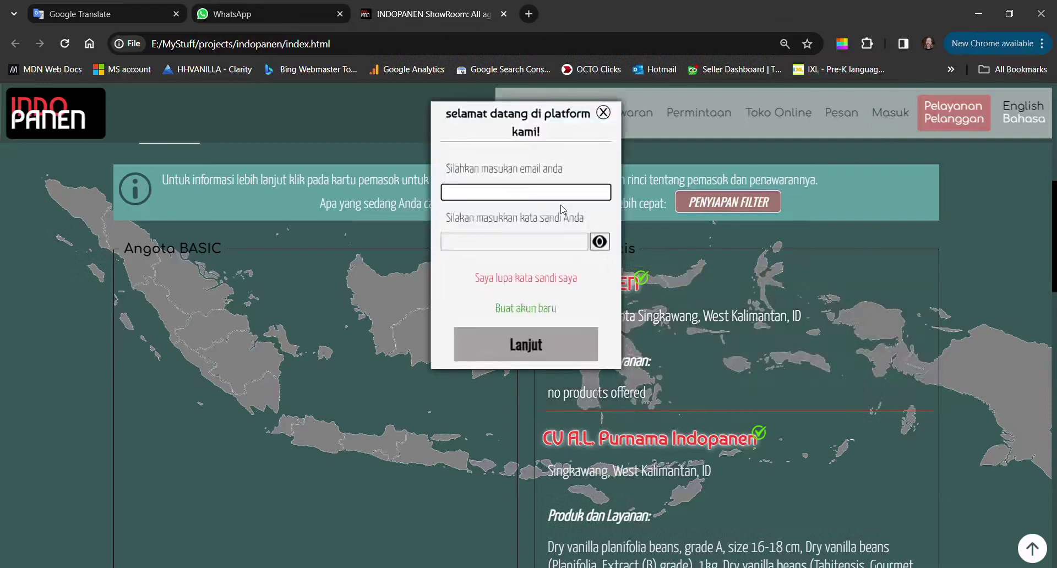
click(533, 235)
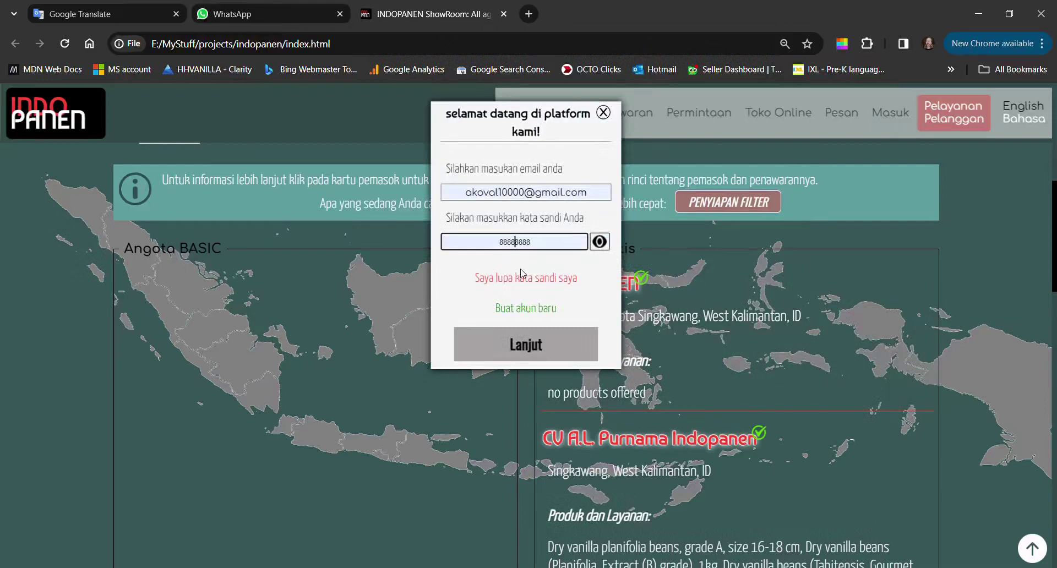
click(523, 344)
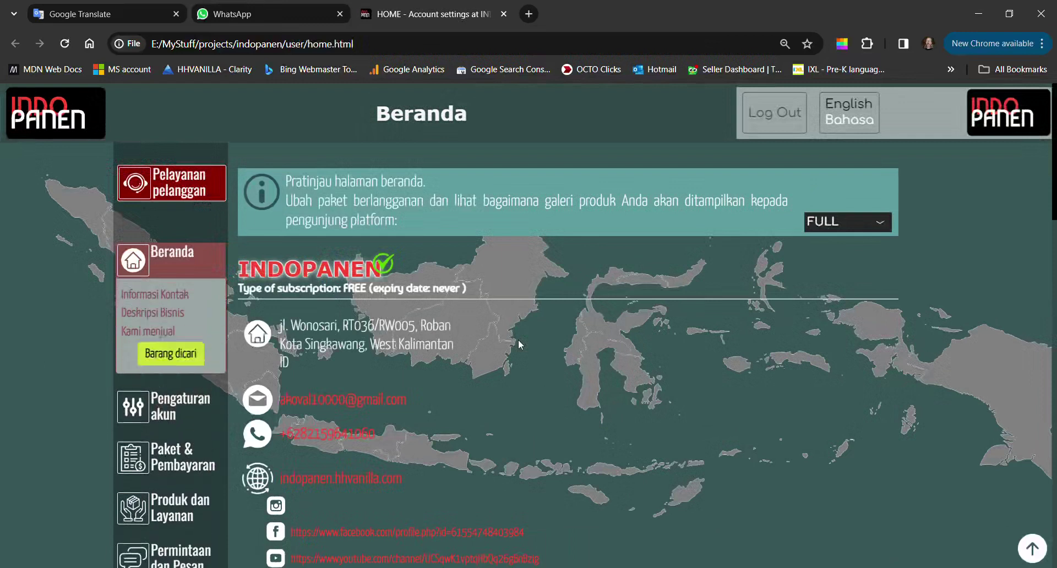
scroll(624, 391, down, 3)
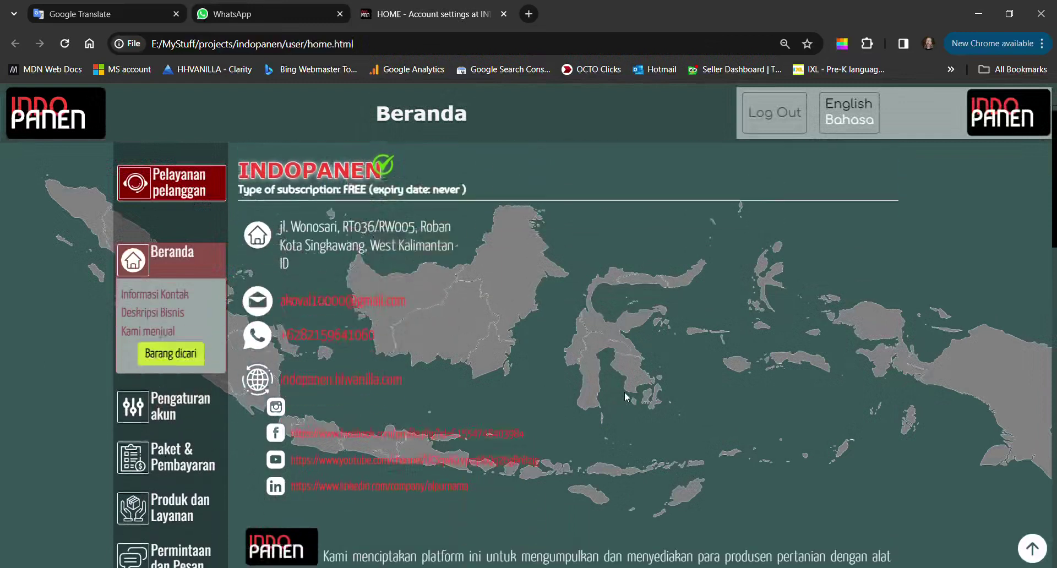
scroll(624, 391, down, 6)
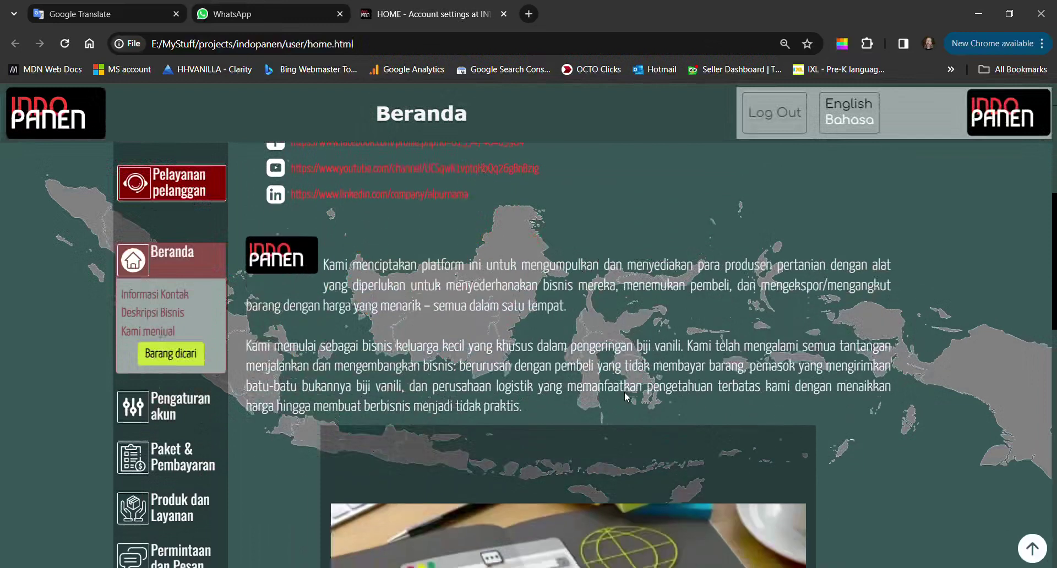
scroll(624, 392, up, 8)
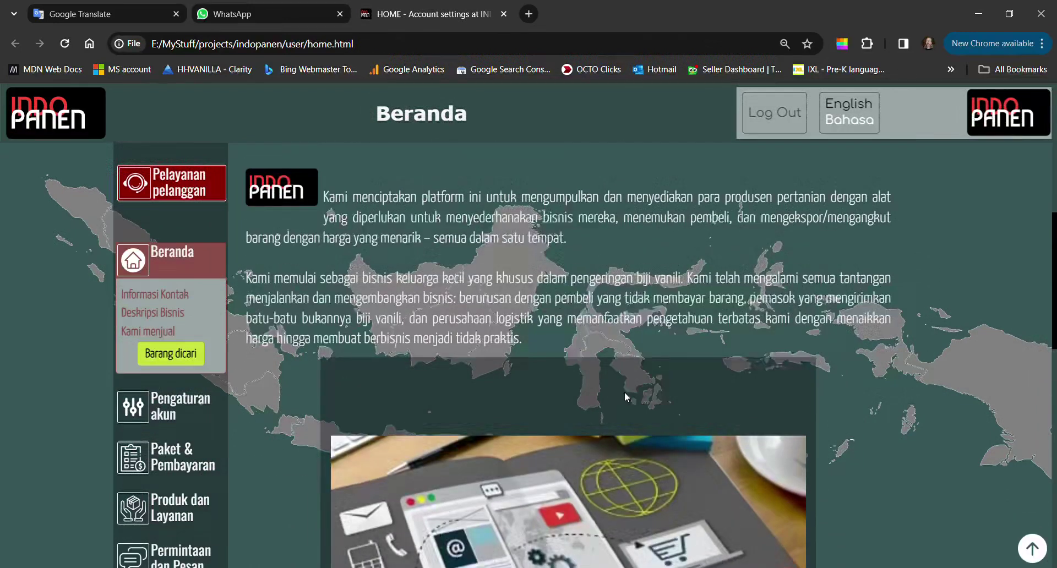
scroll(624, 392, up, 4)
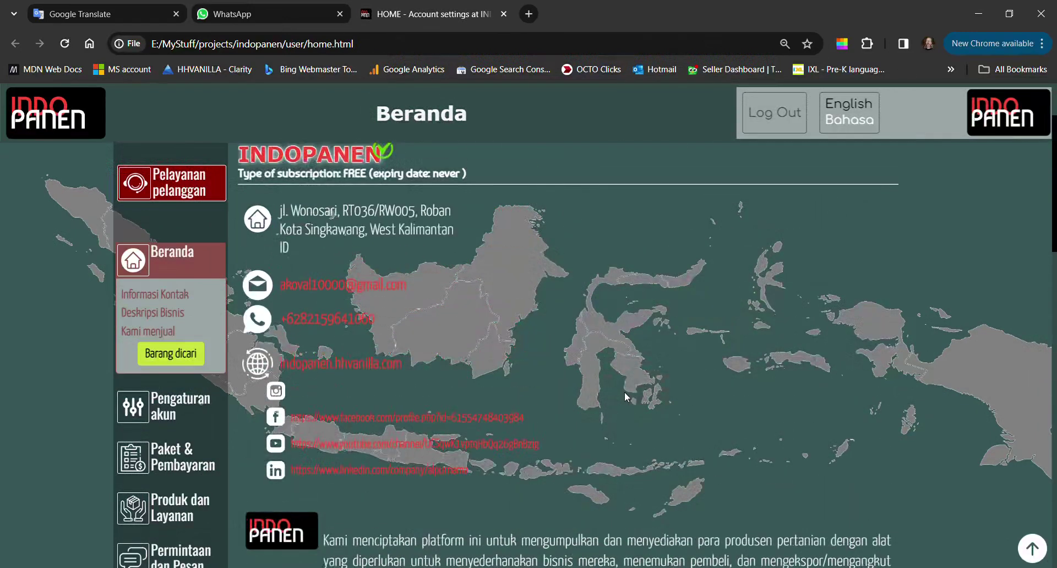
scroll(624, 392, up, 1)
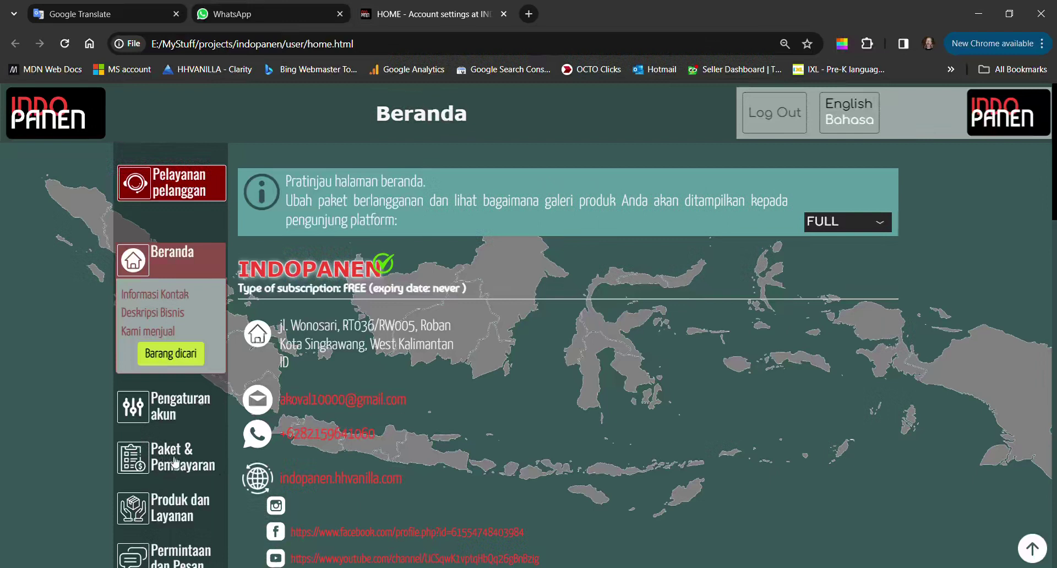
Open Paket & Pembayaran and review the FREE plan, GRATIS booster, empty order list and Rp0 balance
click(175, 461)
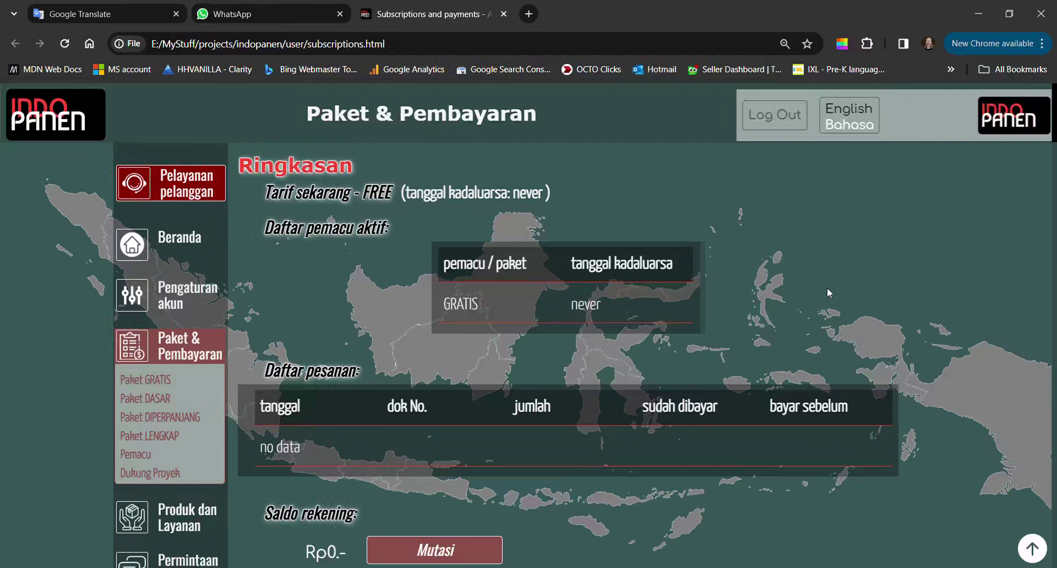
scroll(827, 287, down, 1)
scroll(827, 288, up, 1)
scroll(769, 315, down, 2)
scroll(754, 385, up, 2)
scroll(722, 247, down, 2)
scroll(723, 251, down, 7)
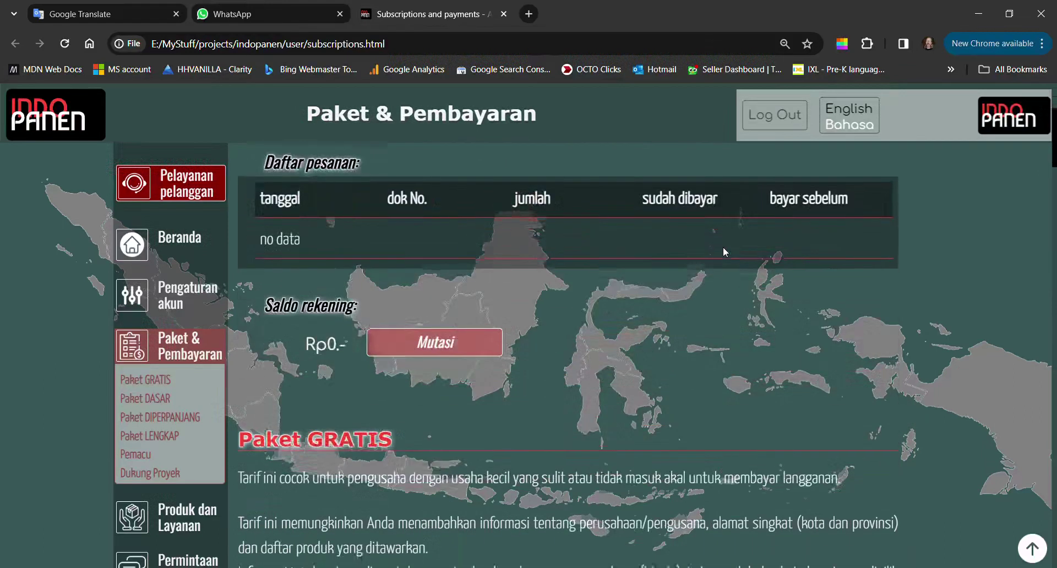
scroll(725, 252, down, 7)
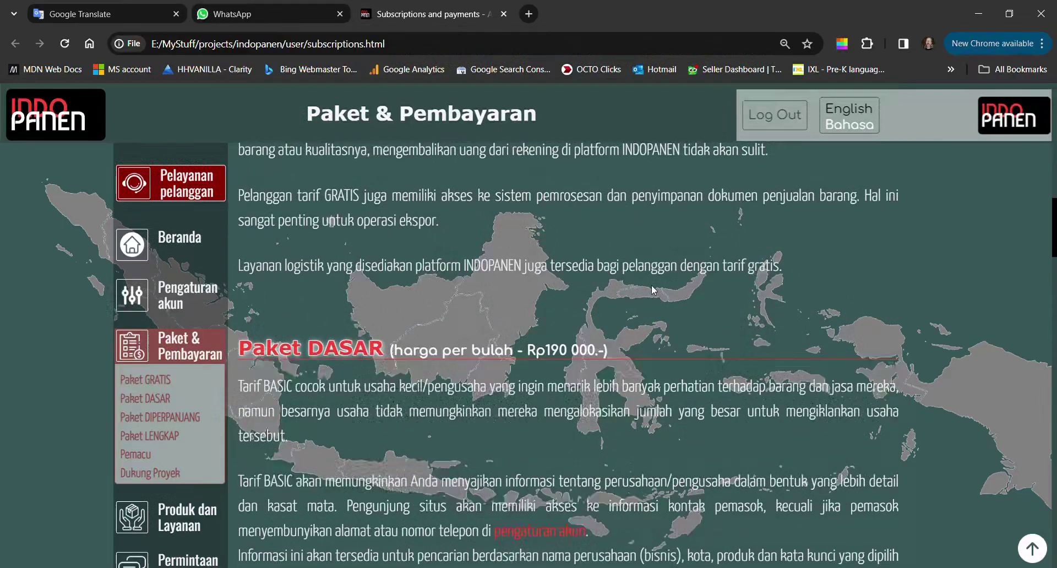
scroll(653, 289, down, 2)
scroll(657, 290, down, 2)
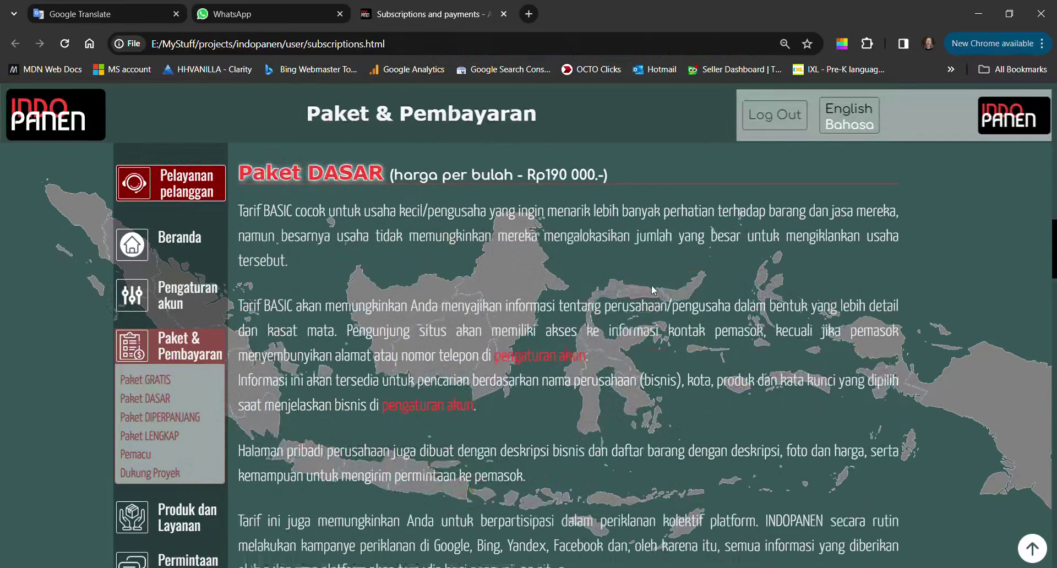
scroll(652, 285, down, 4)
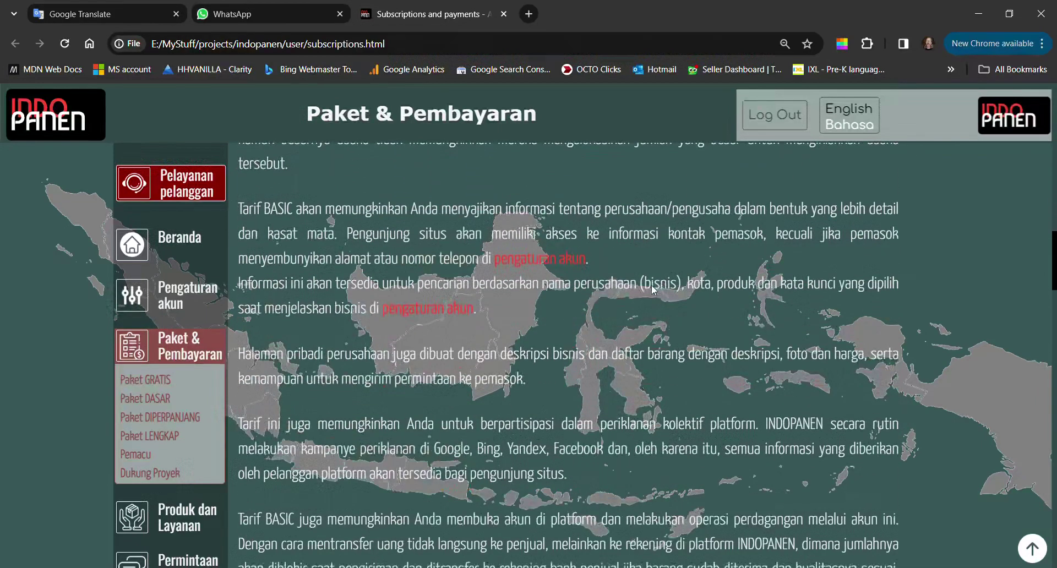
scroll(652, 285, down, 7)
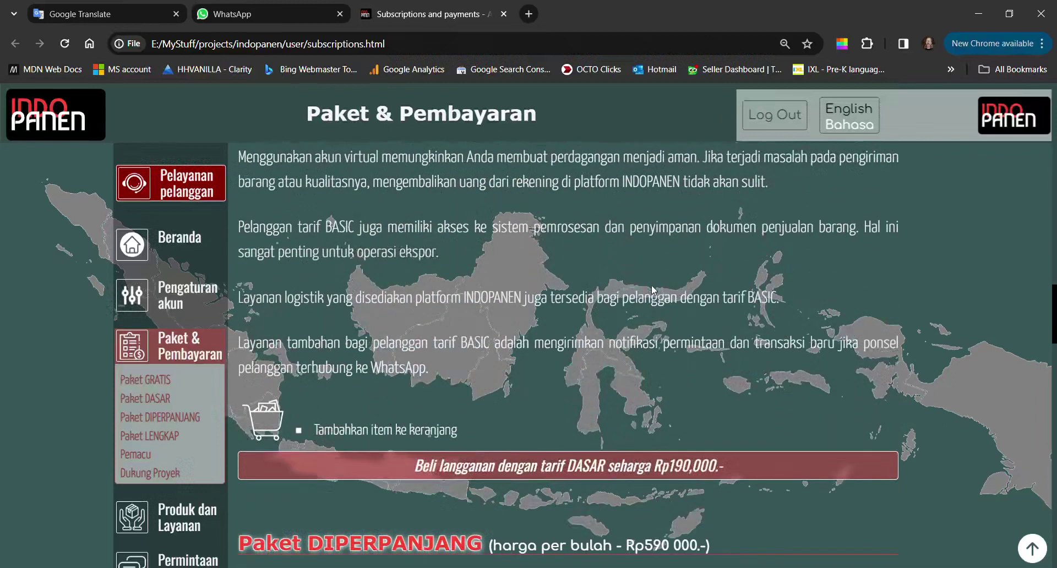
scroll(651, 285, down, 1)
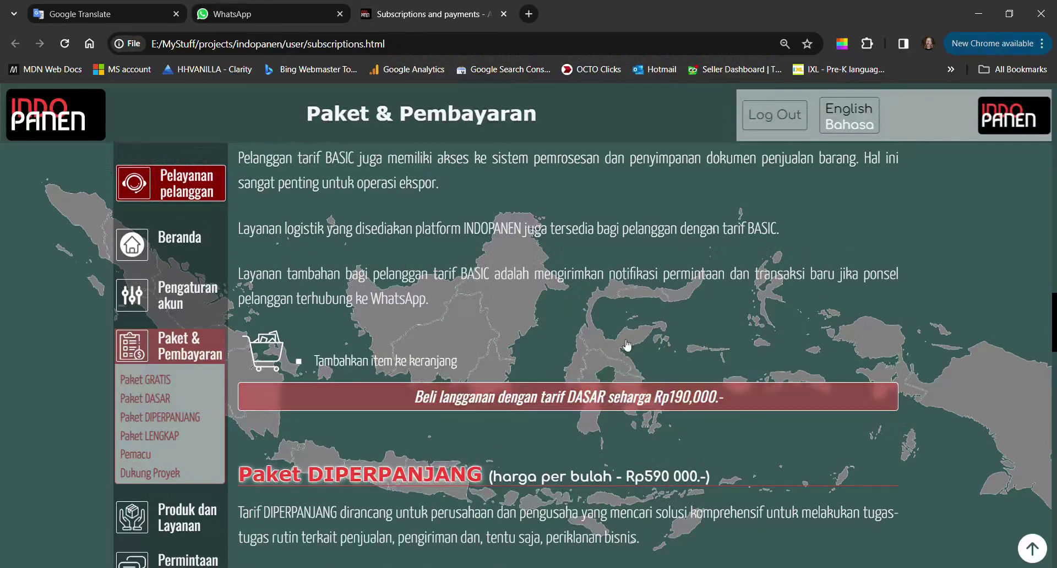
scroll(627, 345, up, 5)
scroll(627, 345, up, 2)
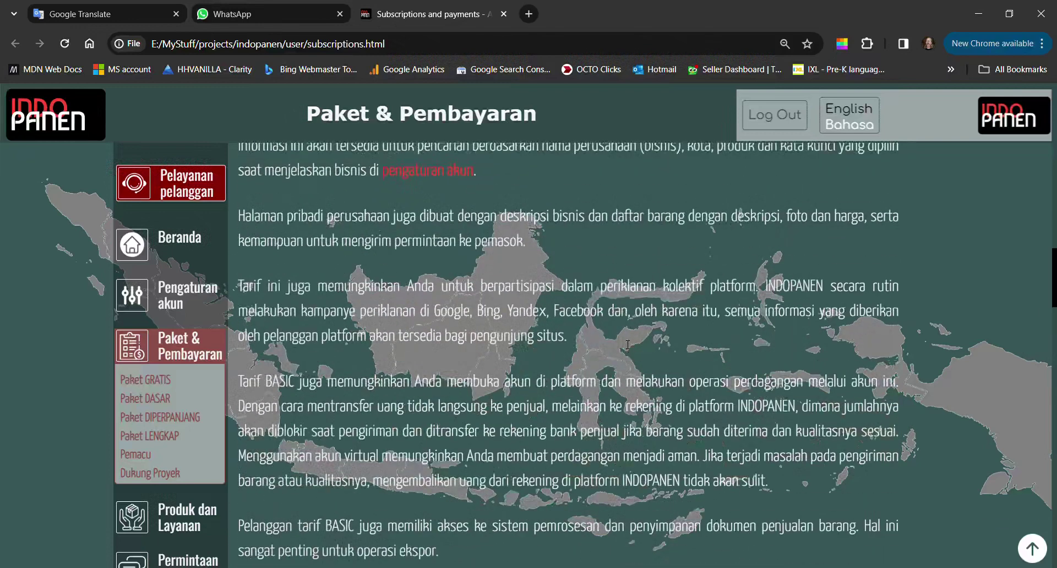
scroll(625, 344, up, 1)
scroll(625, 344, down, 1)
scroll(622, 339, down, 7)
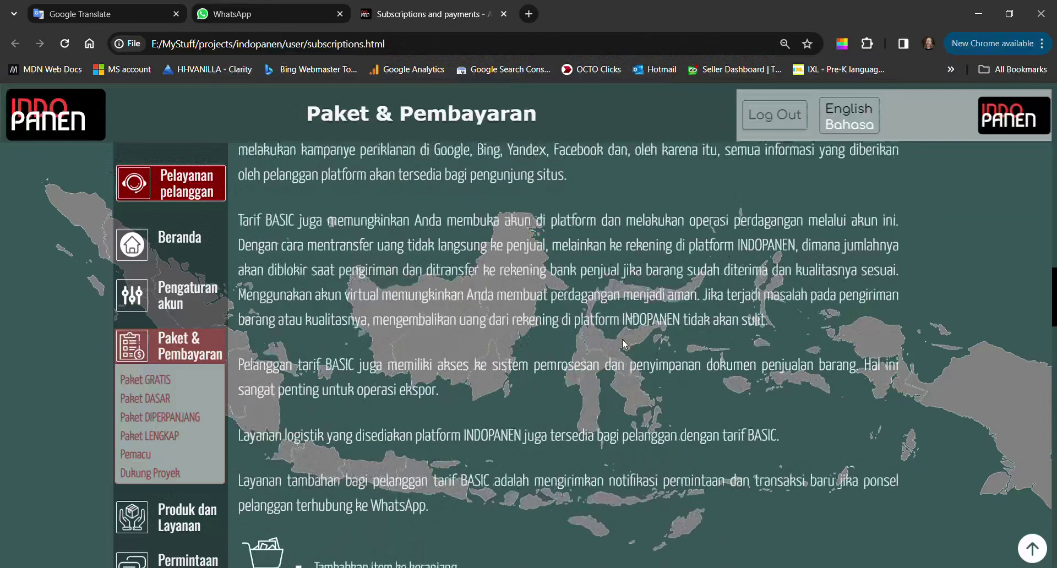
scroll(445, 405, down, 4)
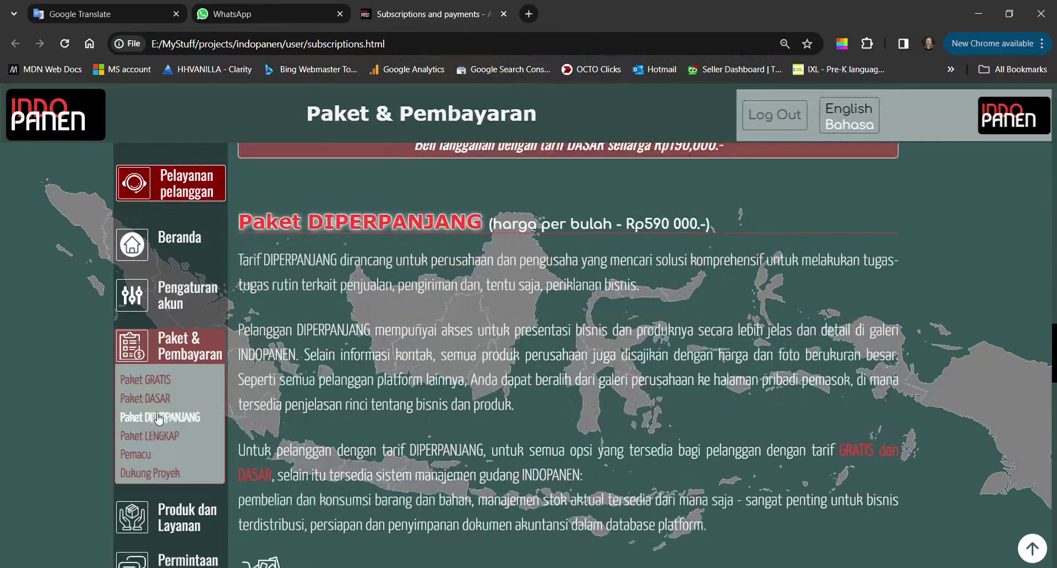
scroll(159, 416, down, 1)
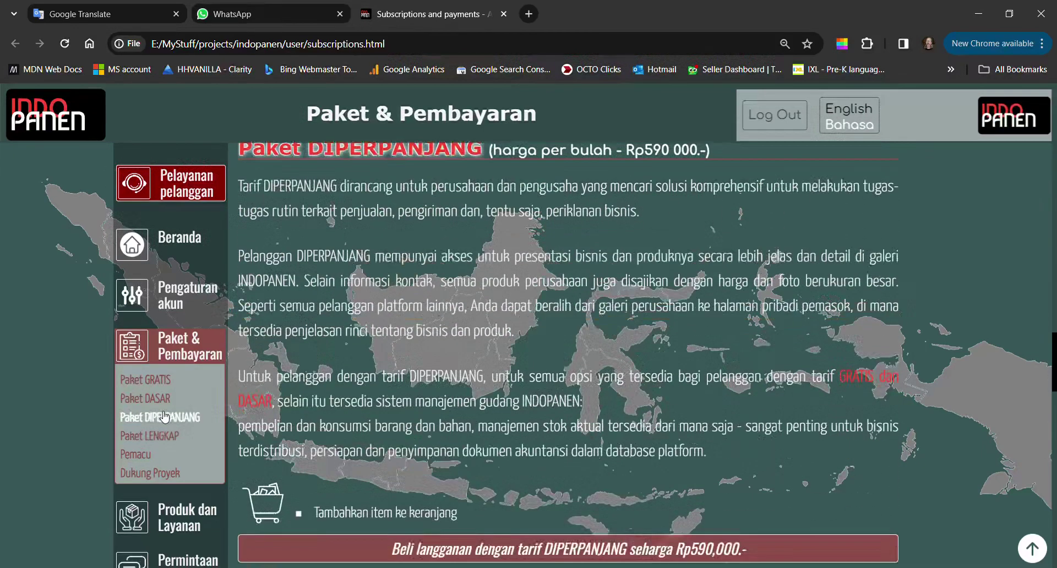
scroll(152, 444, down, 4)
scroll(152, 443, down, 5)
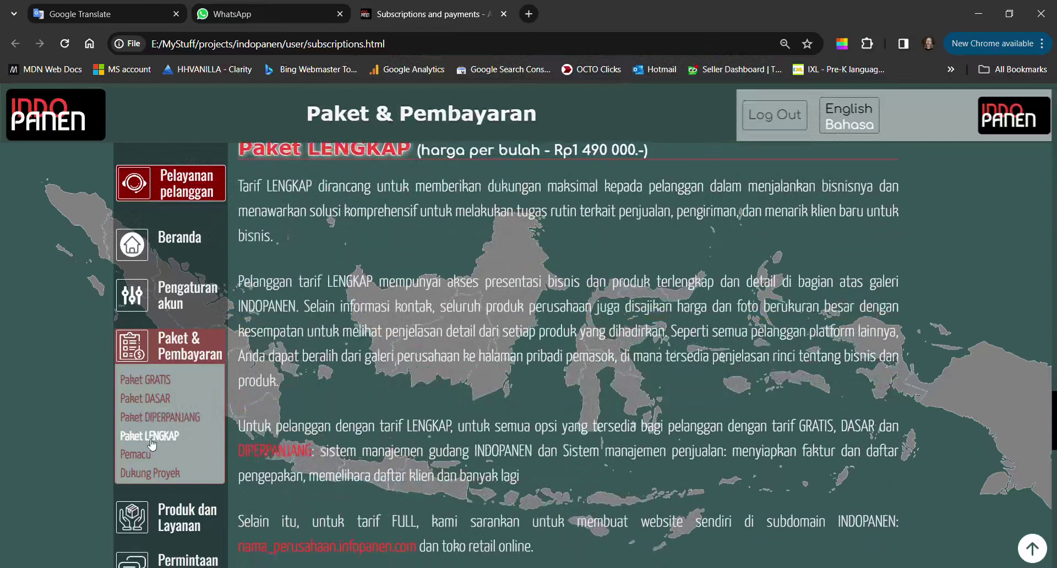
click(149, 401)
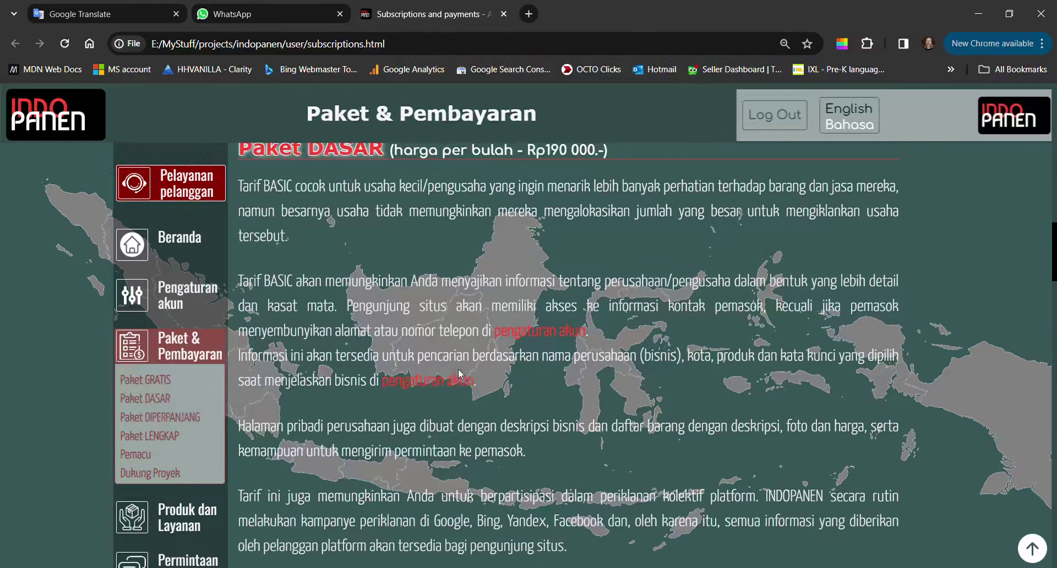
scroll(460, 373, down, 2)
scroll(460, 373, down, 6)
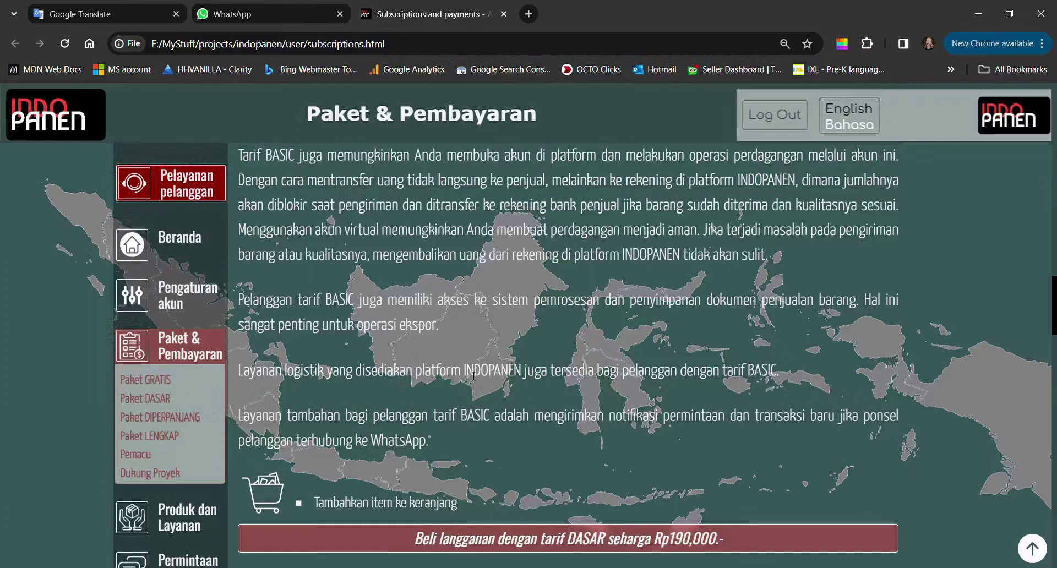
scroll(473, 376, down, 1)
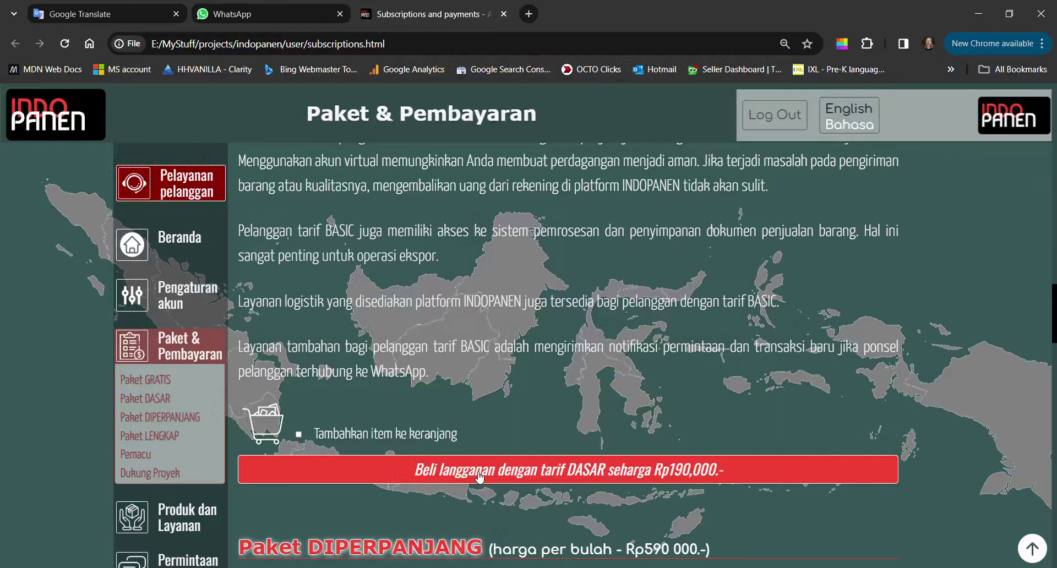
Add the BASIC (DASAR) plan at Rp190 000 to the basket
click(299, 436)
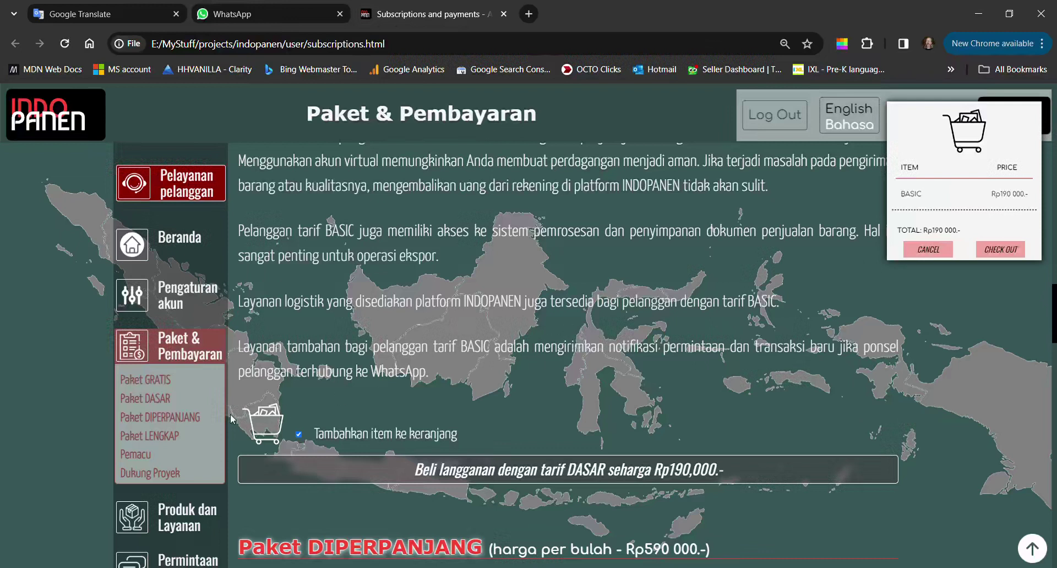
Jump to the Pemacu (Boosters) section and switch the site language to English
click(146, 455)
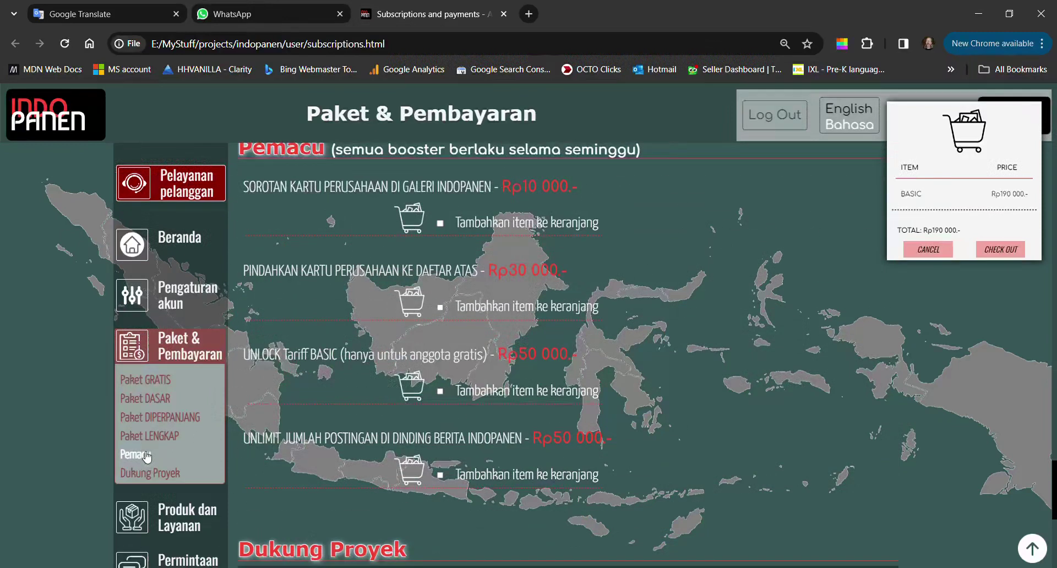
scroll(620, 328, up, 1)
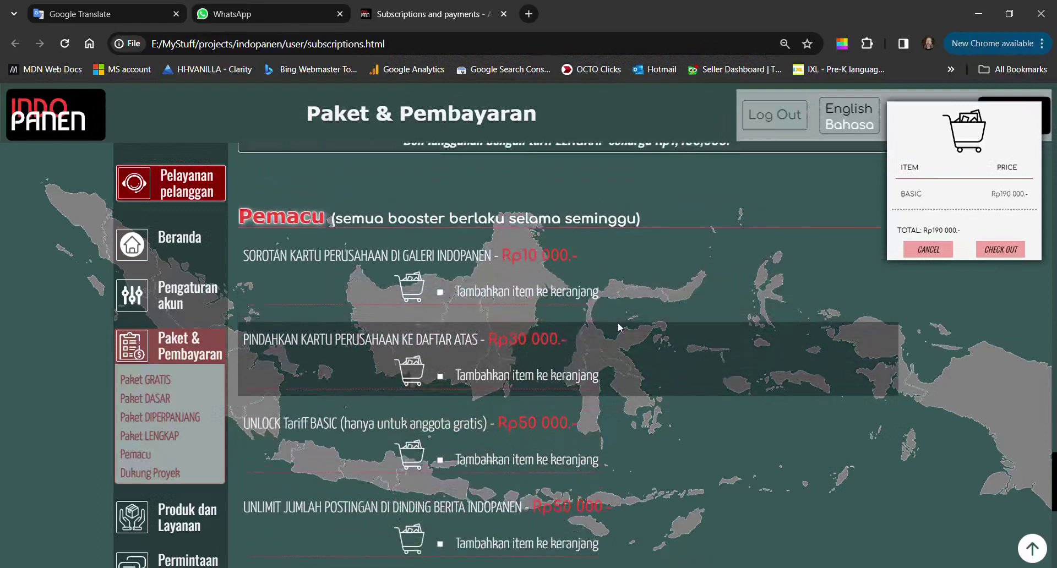
scroll(652, 358, down, 1)
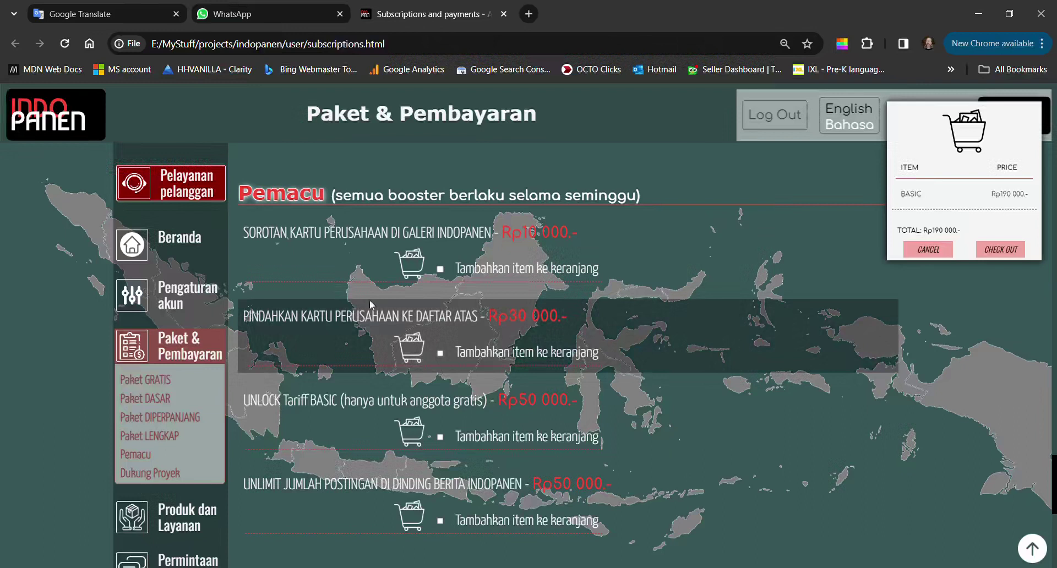
click(834, 122)
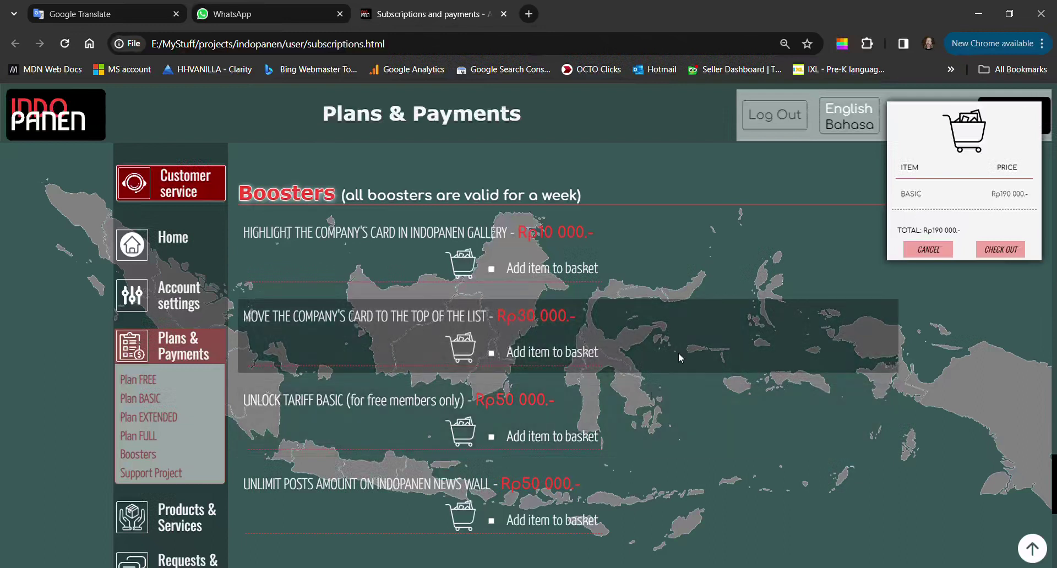
scroll(678, 352, down, 1)
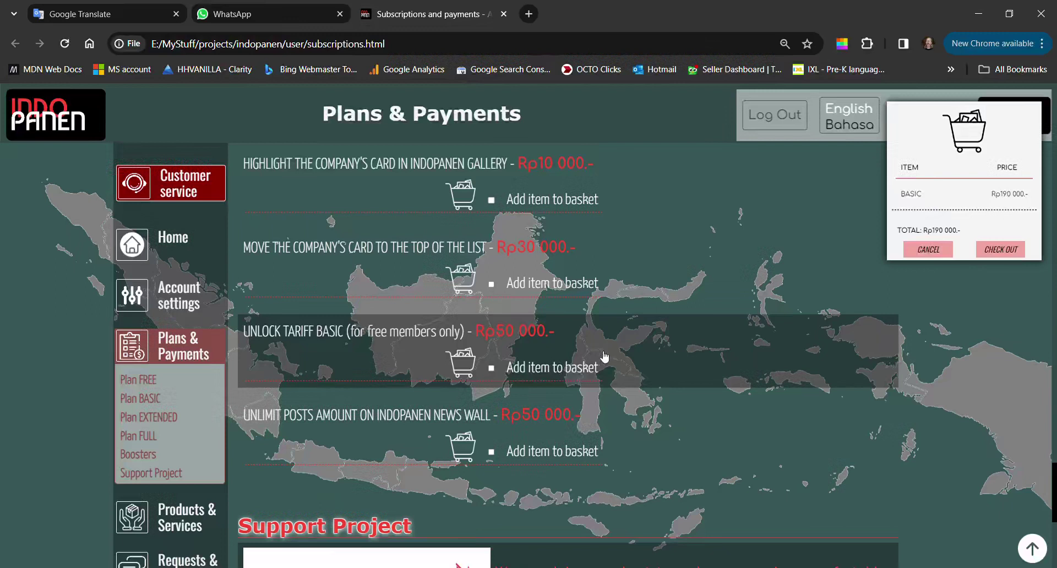
scroll(605, 357, down, 1)
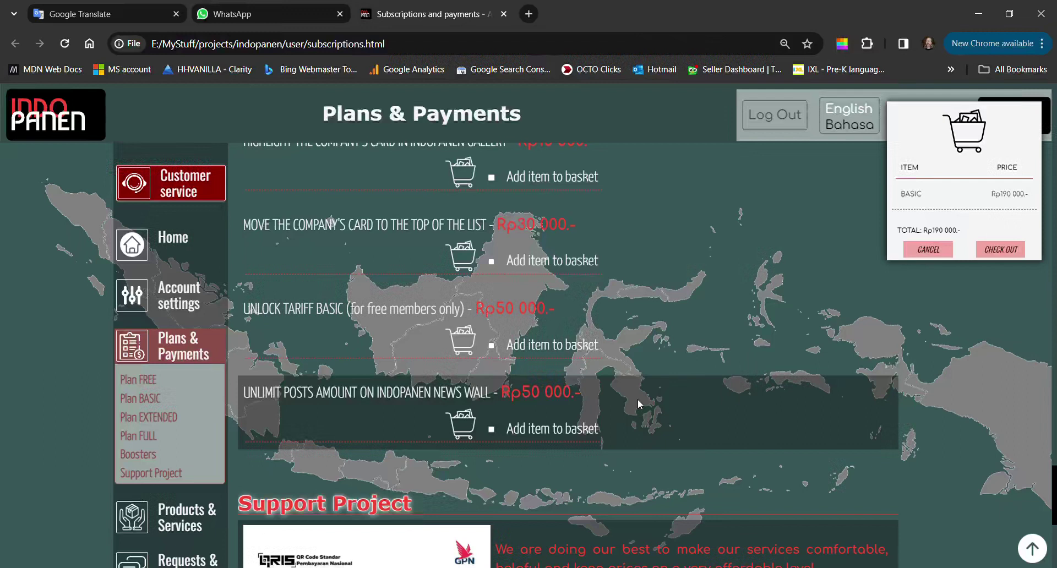
scroll(638, 405, down, 1)
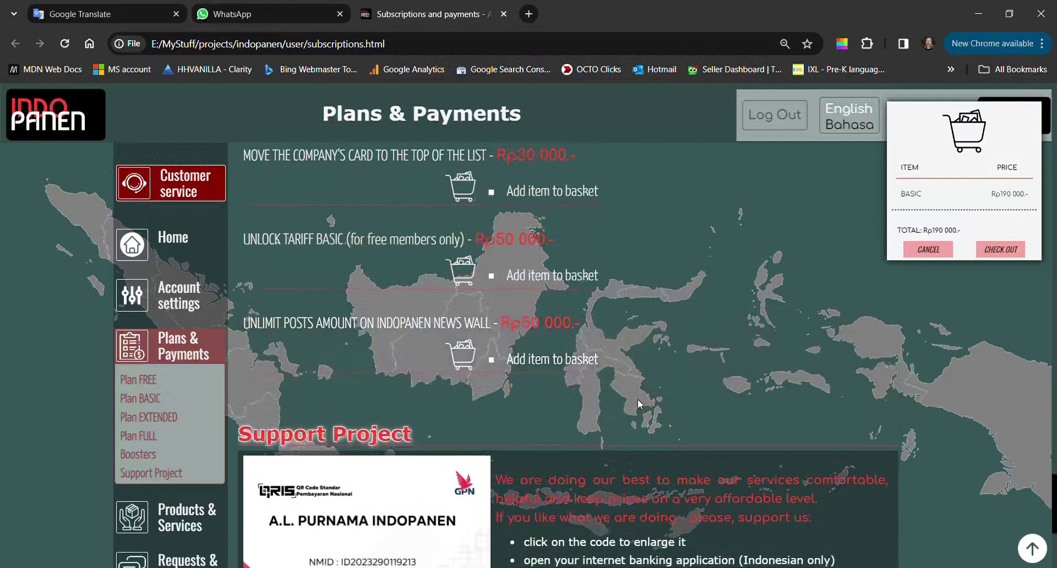
scroll(638, 404, down, 1)
scroll(638, 405, down, 2)
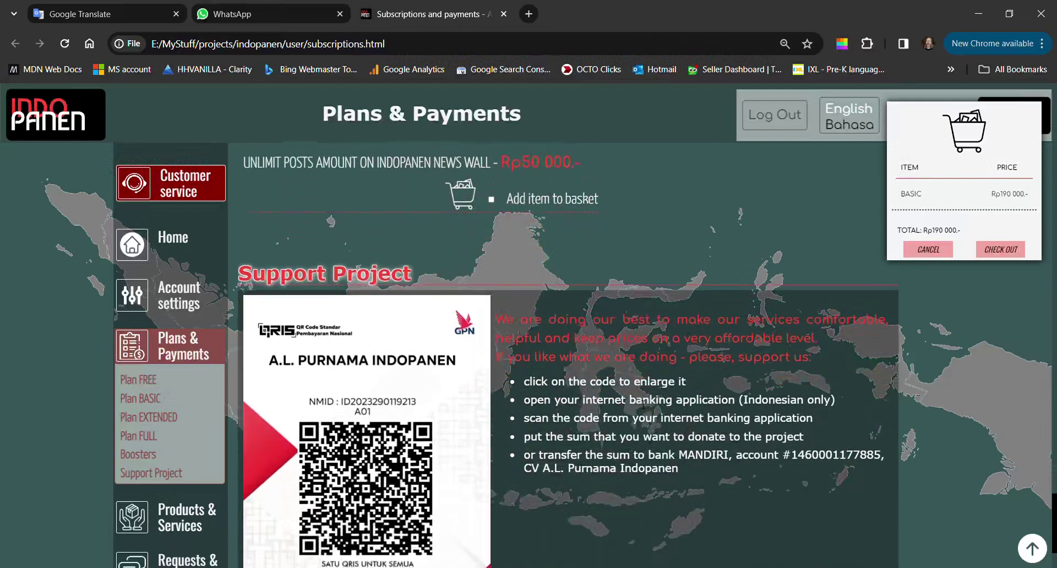
scroll(638, 405, down, 1)
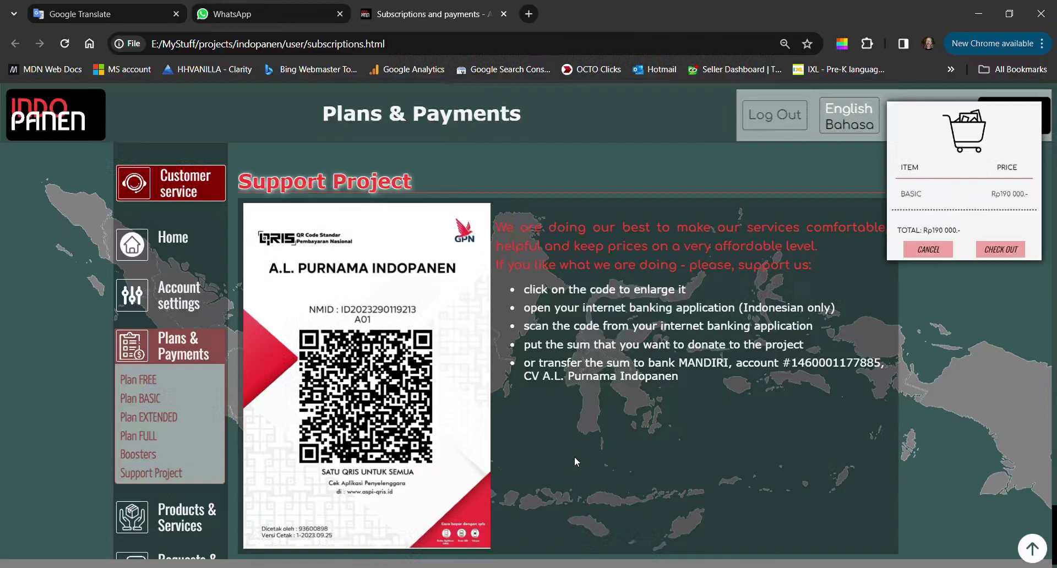
scroll(627, 439, up, 1)
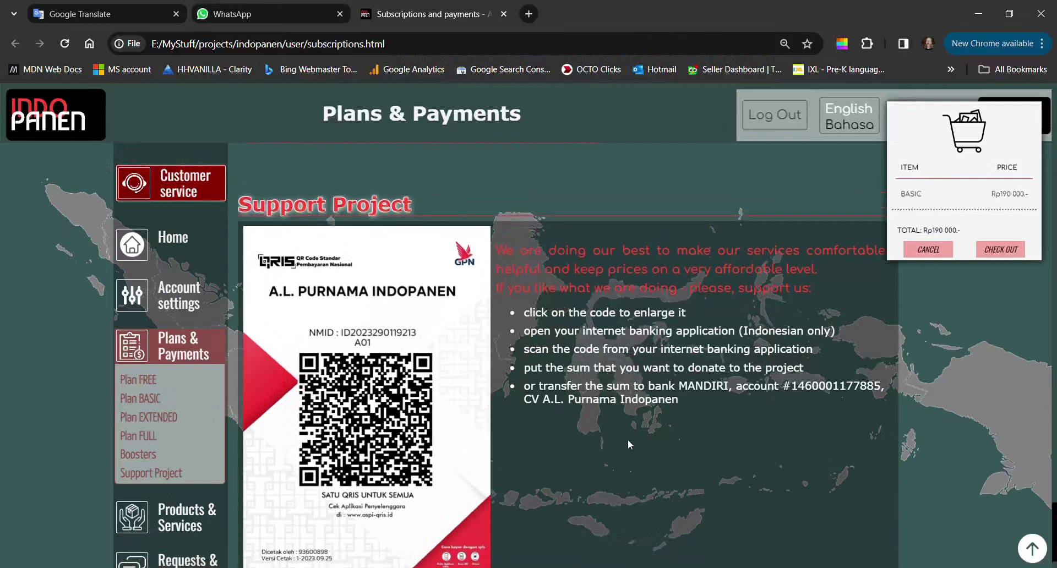
scroll(627, 440, up, 3)
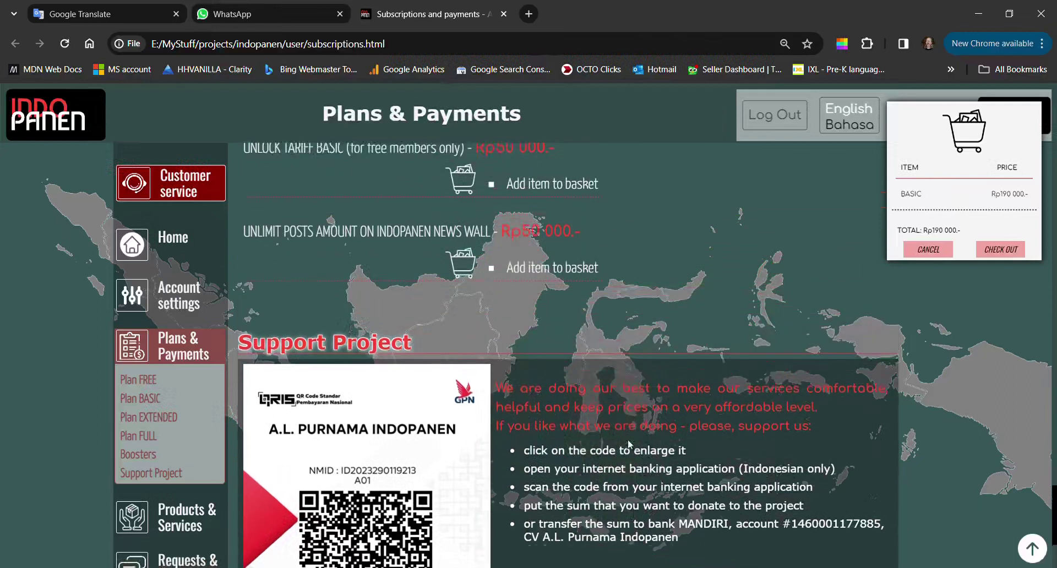
Add the Rp10 000 gallery card highlight booster to the basket, bringing the total to Rp200 000
scroll(627, 439, up, 4)
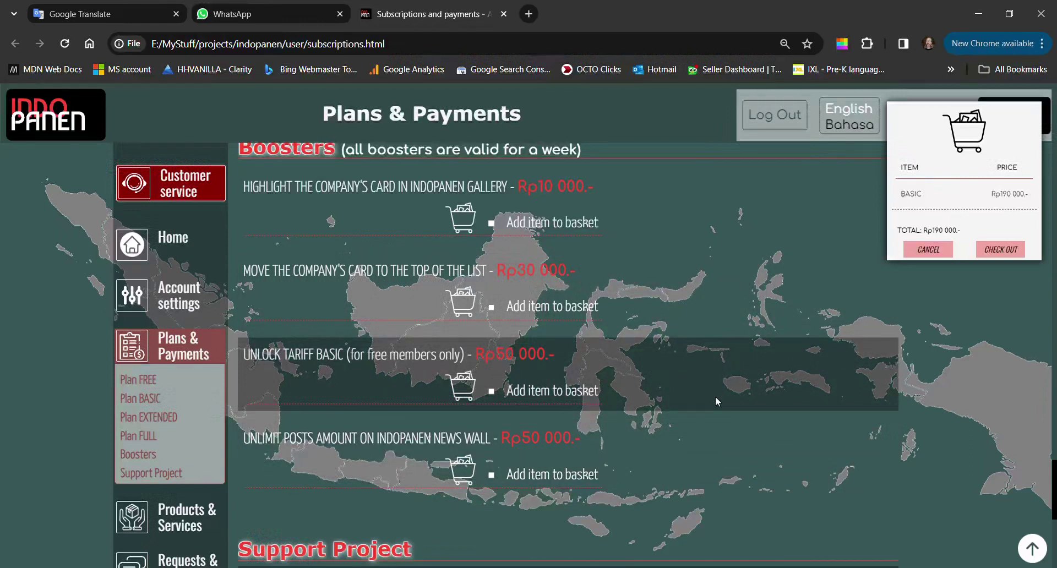
scroll(715, 397, up, 1)
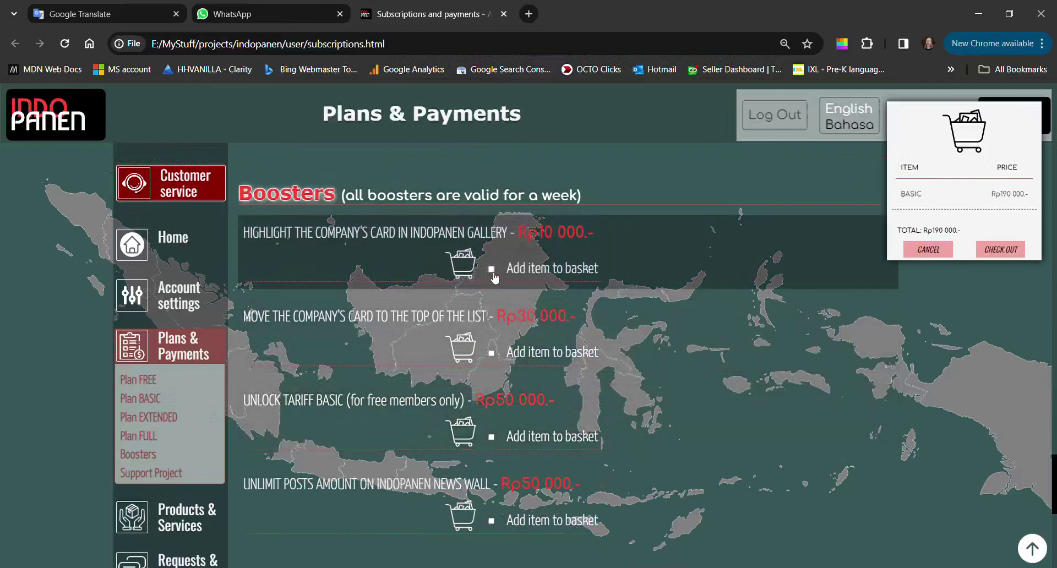
click(492, 270)
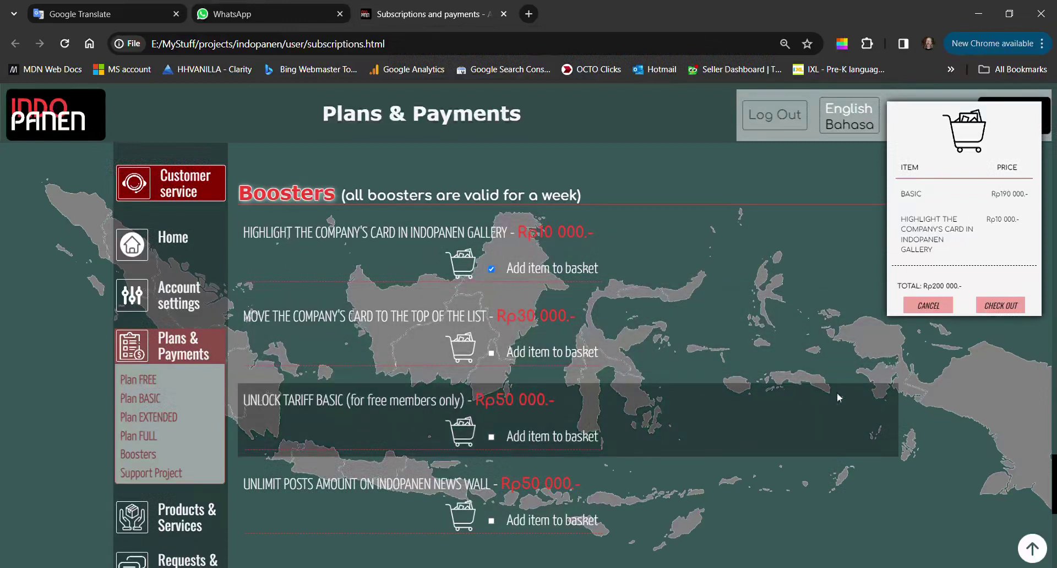
scroll(815, 407, down, 2)
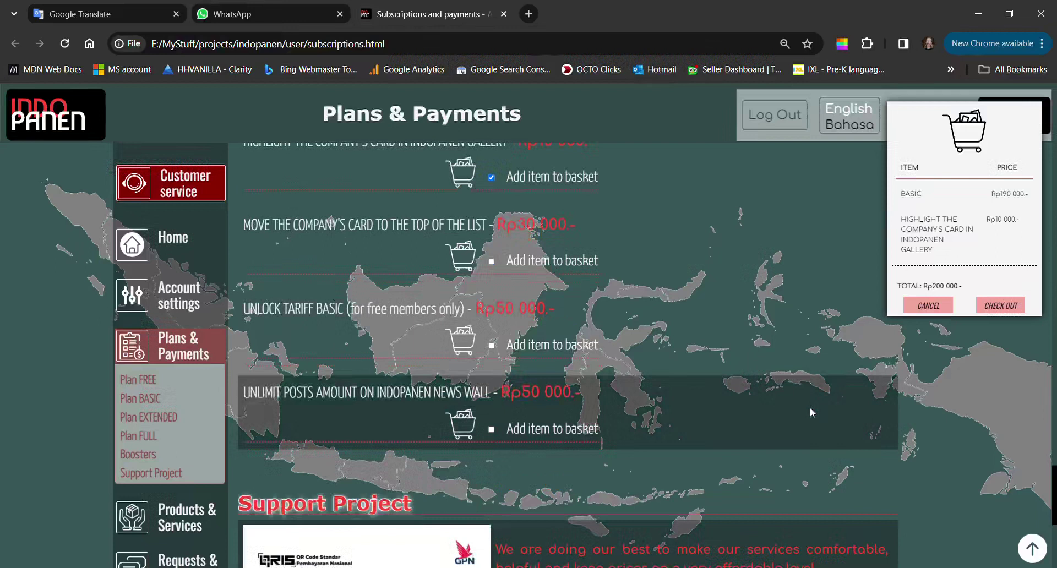
Check out the basket to create the Rp200 751 order and scroll to its QRIS payment details
click(1000, 307)
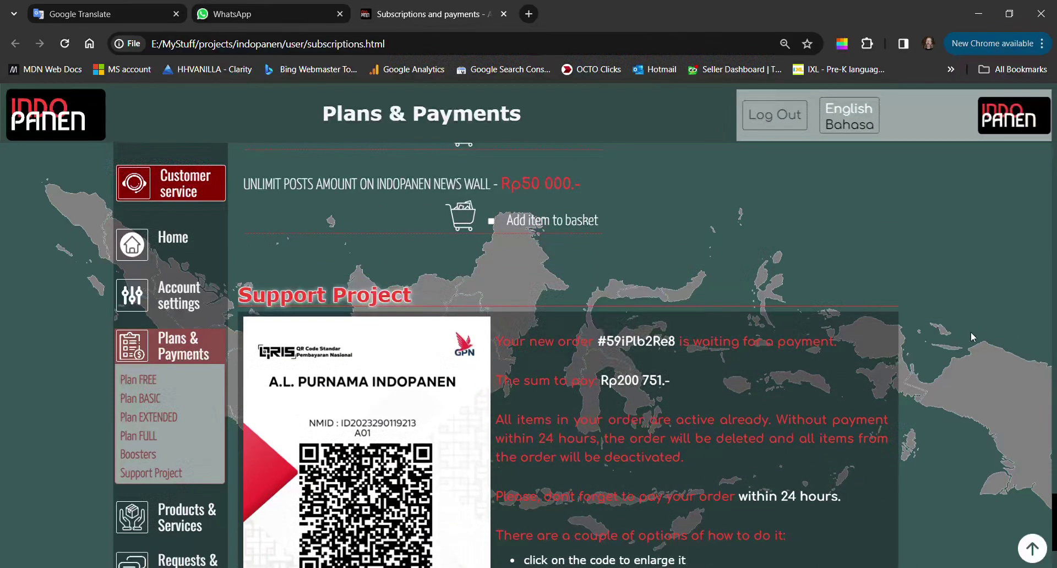
scroll(970, 332, down, 2)
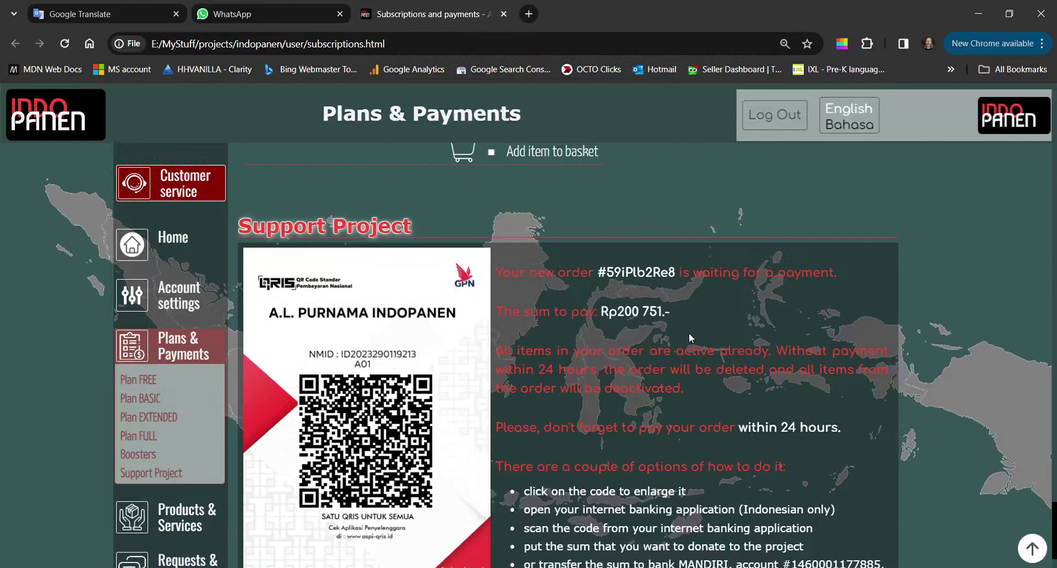
scroll(657, 339, down, 1)
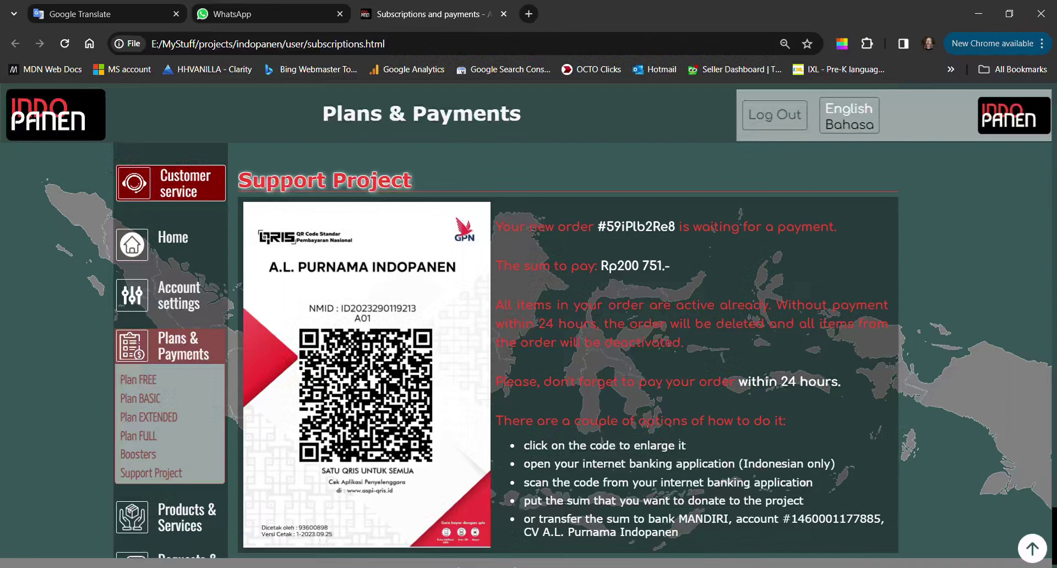
Highlight the 751 part of the sum and the bank-transfer instruction, previewing the enlarged QR code
double_click(652, 266)
click(618, 266)
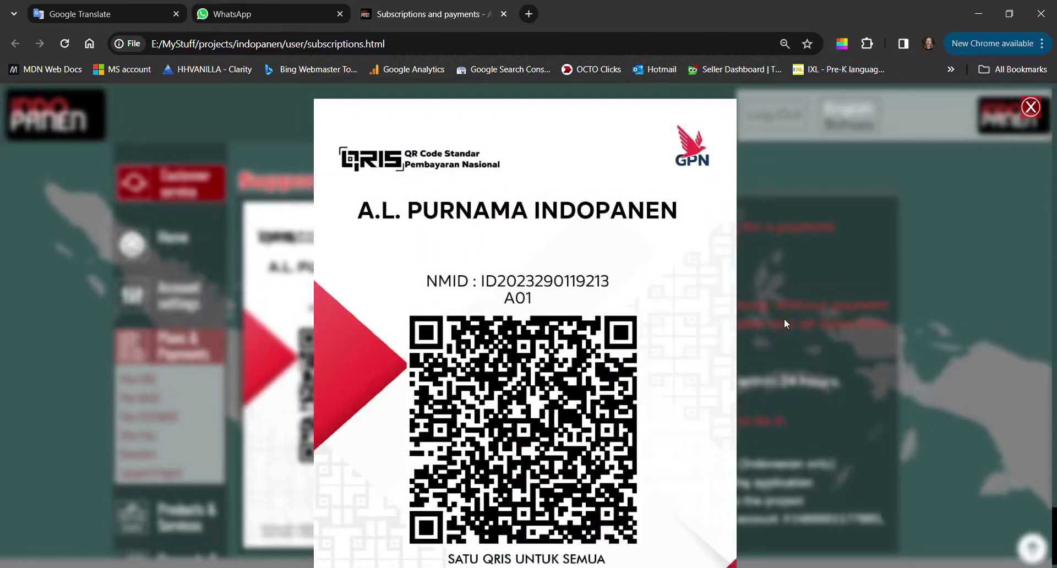
click(658, 394)
scroll(663, 381, down, 1)
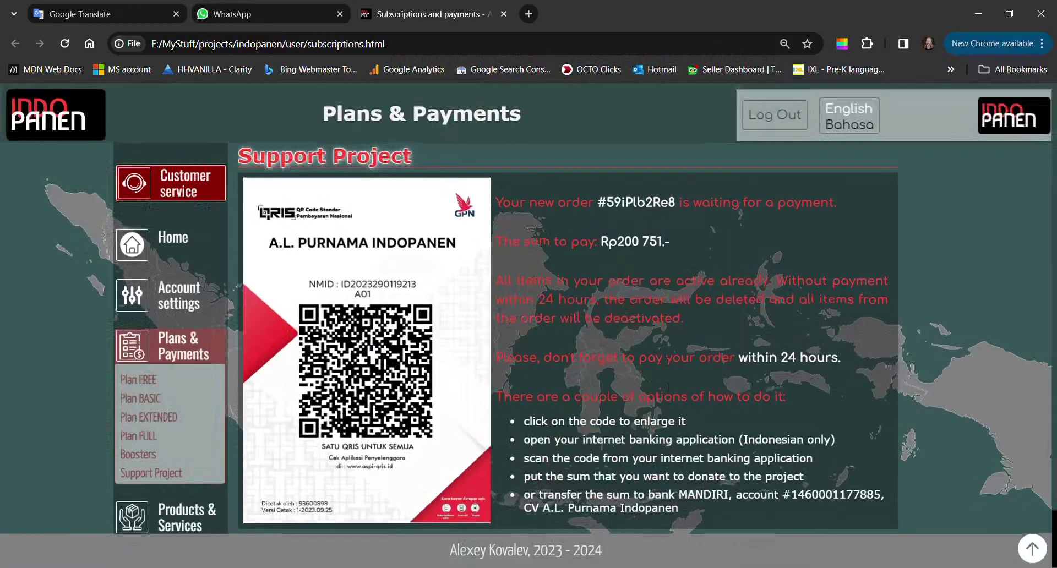
click(678, 507)
key(ctrl+shift+Left)
key(ctrl+shift+Left)
key(ctrl+shift+Left)
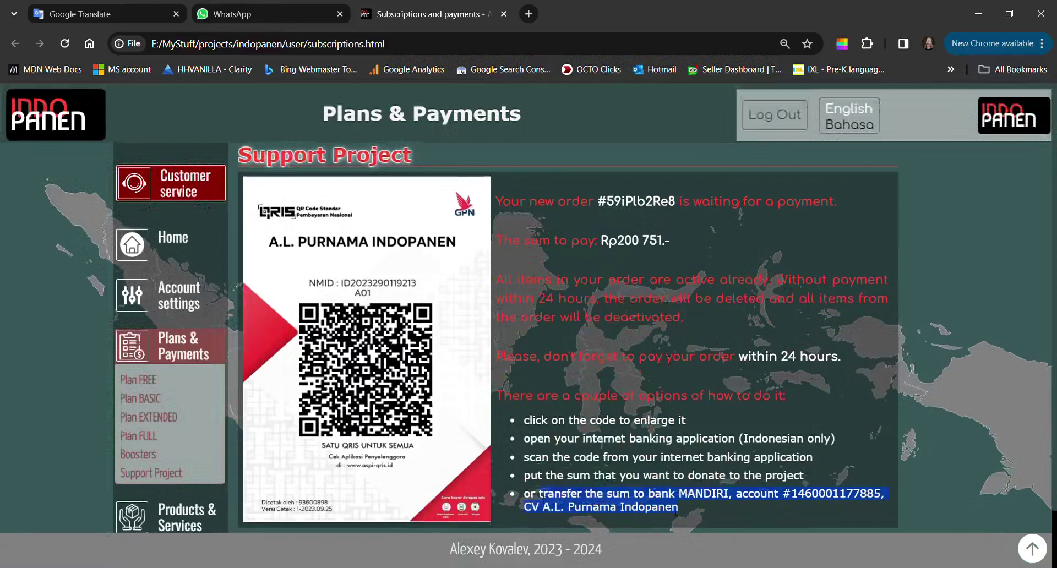
key(ctrl+shift+Left)
Enlarge and close the QR code twice more, then scroll up to the Boosters price list
click(683, 490)
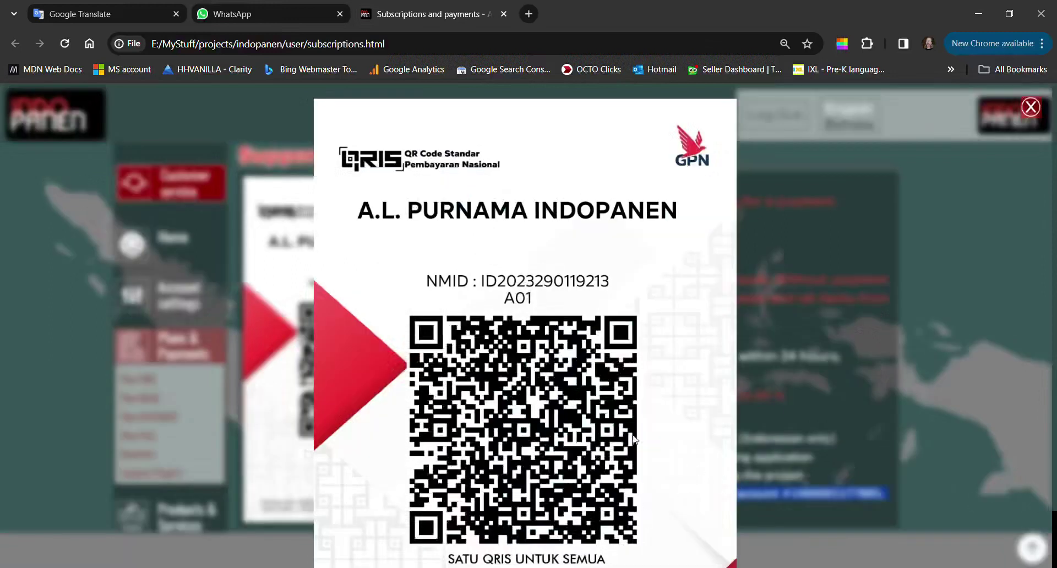
click(617, 435)
click(825, 381)
click(601, 404)
scroll(695, 304, up, 1)
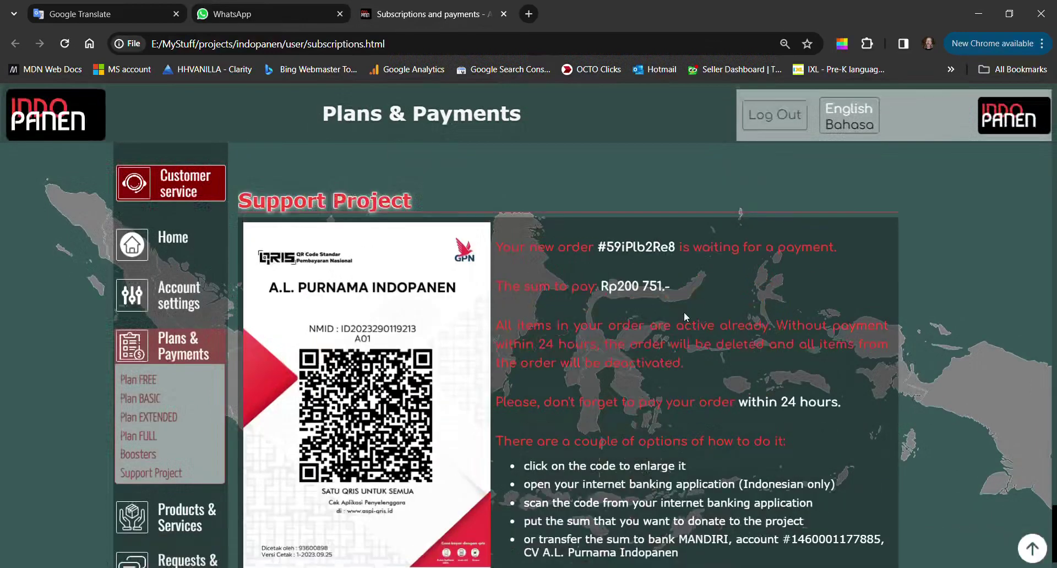
scroll(660, 332, up, 6)
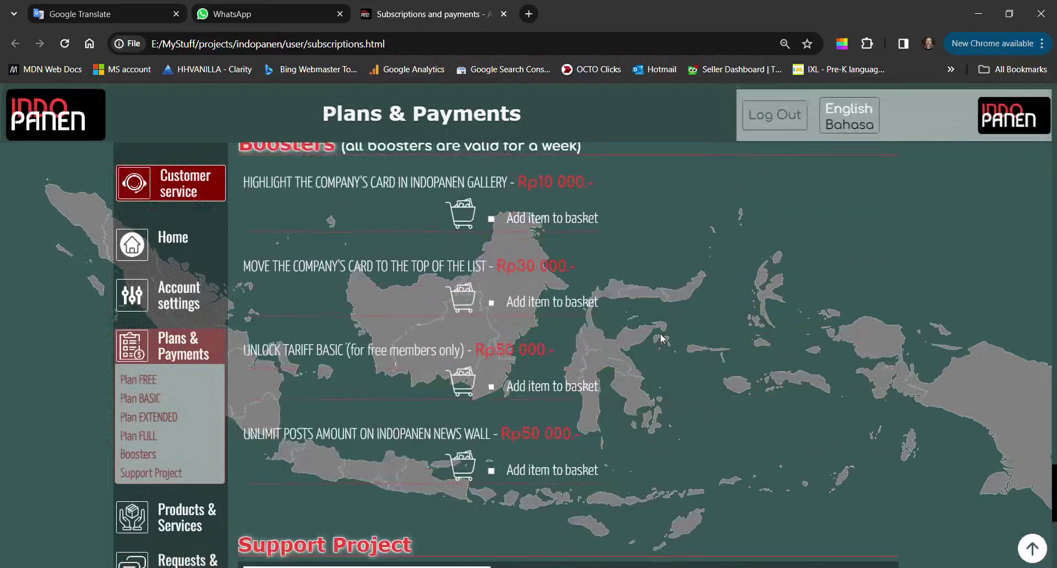
Return to the Indonesian Summary and scroll to the unpaid Rp200 000 order in Daftar pesanan
click(1040, 553)
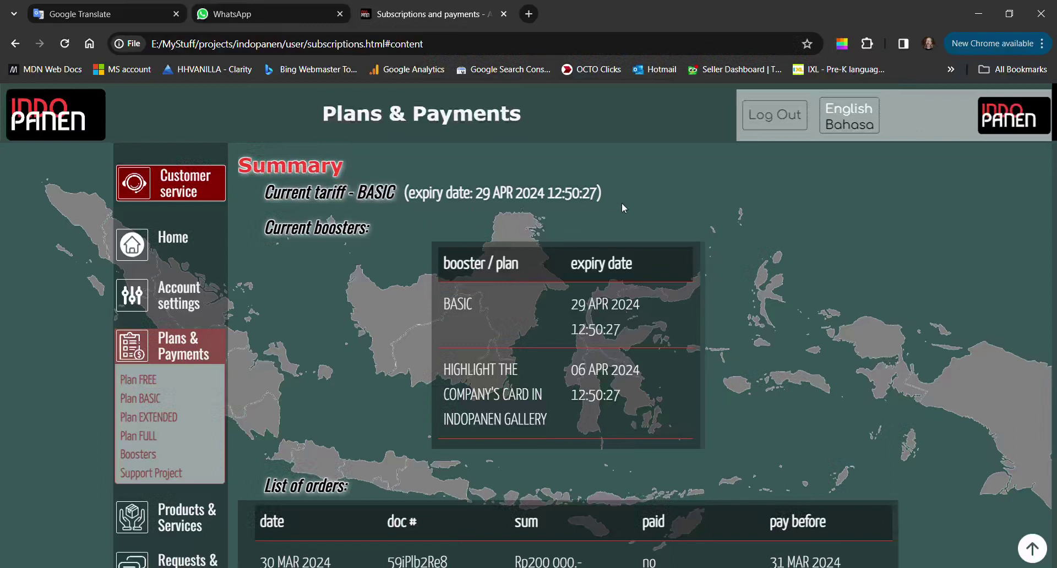
scroll(622, 204, down, 1)
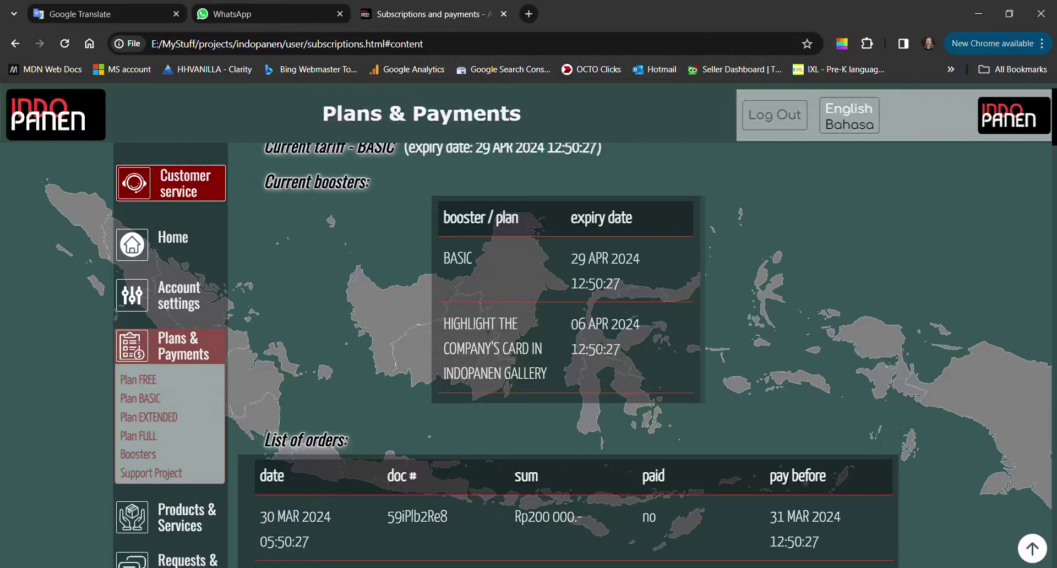
scroll(671, 289, down, 3)
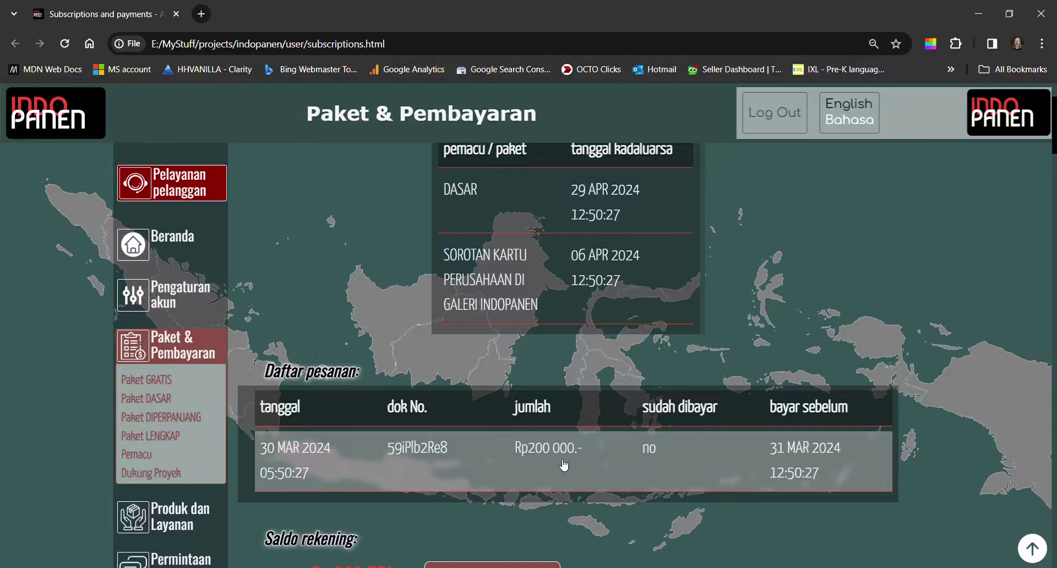
Open the Rp200 000 order's invoice listing DASAR and the booster, then cancel its print preview
click(561, 467)
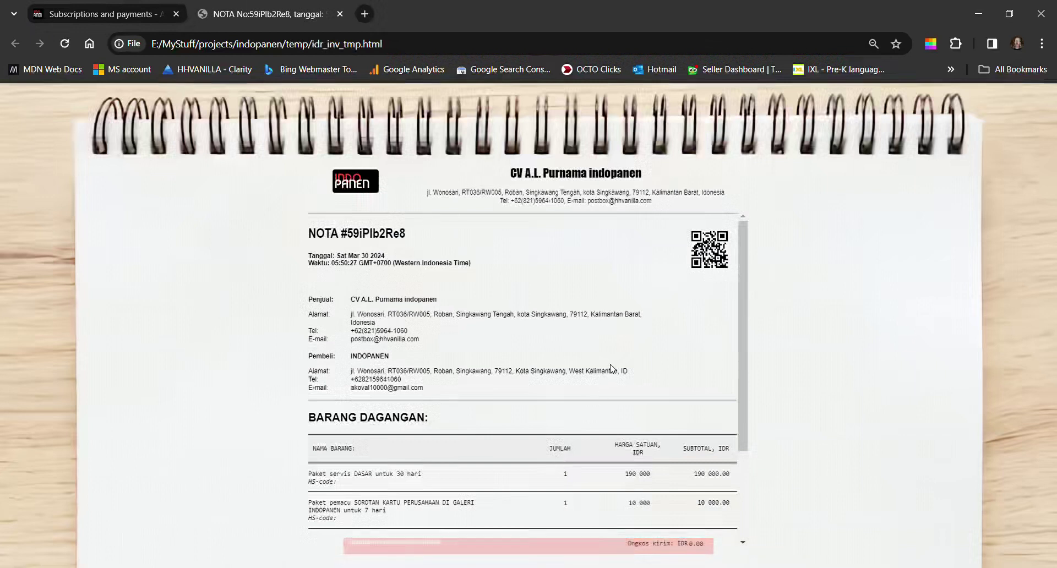
scroll(612, 369, down, 1)
scroll(612, 368, down, 1)
scroll(613, 369, up, 2)
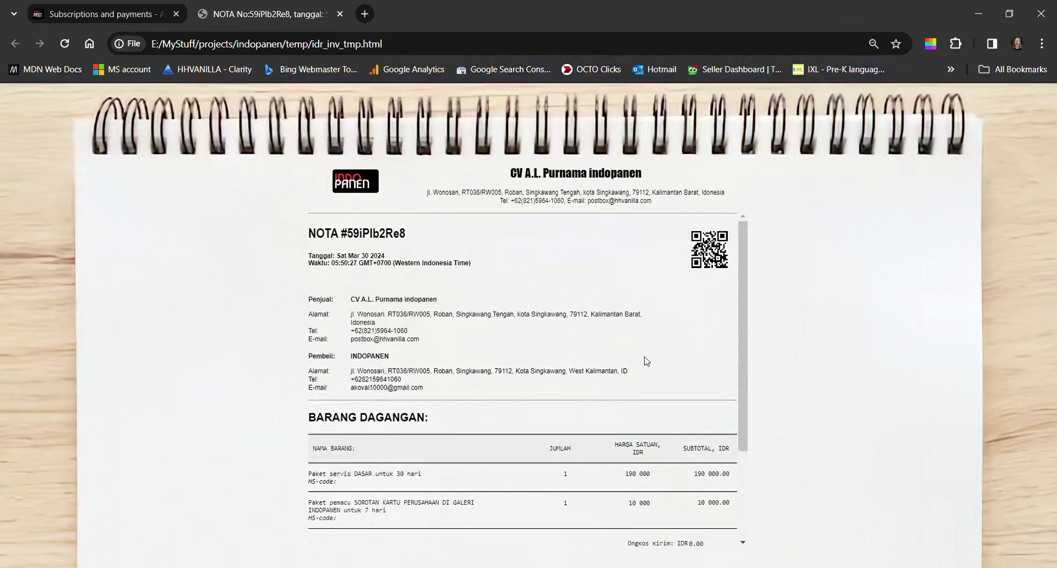
scroll(634, 366, down, 2)
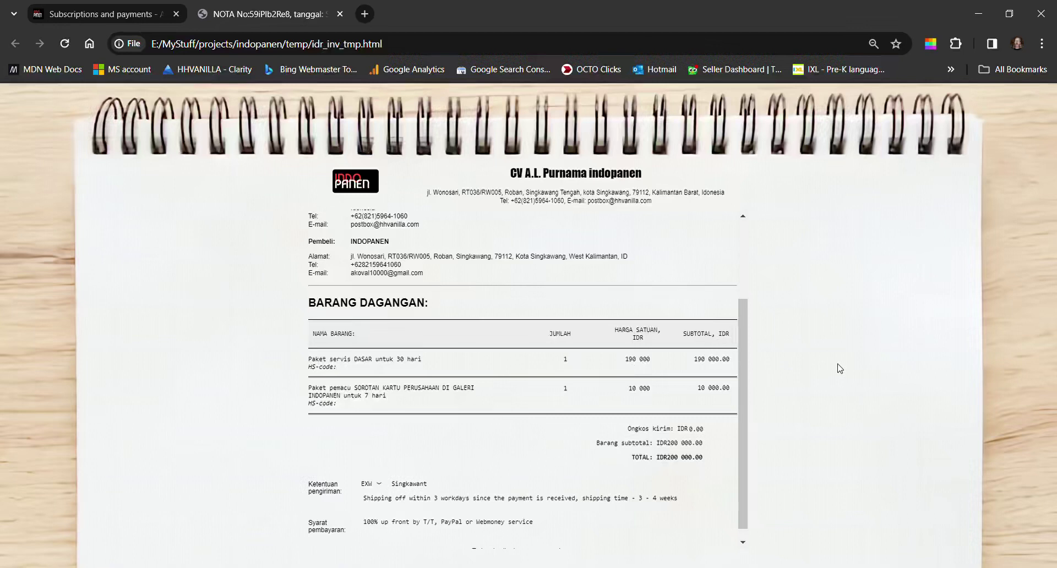
scroll(534, 360, down, 1)
scroll(534, 360, up, 2)
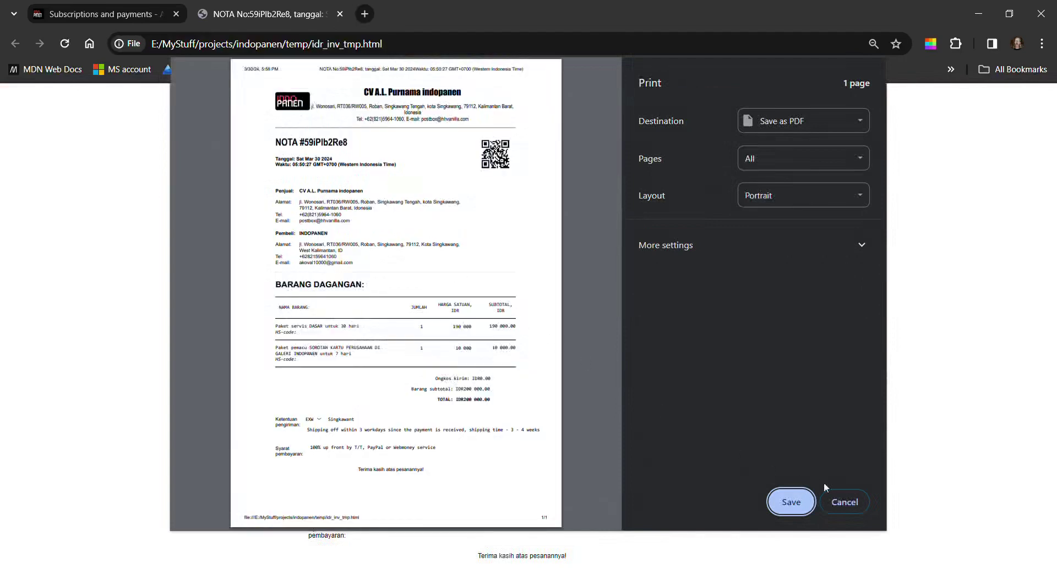
click(853, 502)
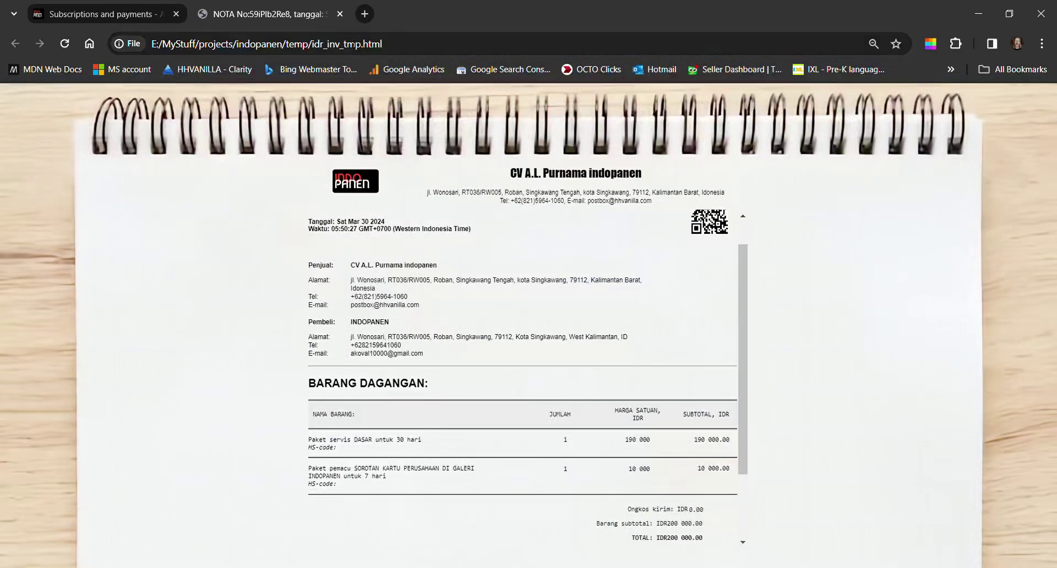
Close the invoice tab and list Transactions: the Rp200 000 purchase and the Rp751 verification sum
click(340, 14)
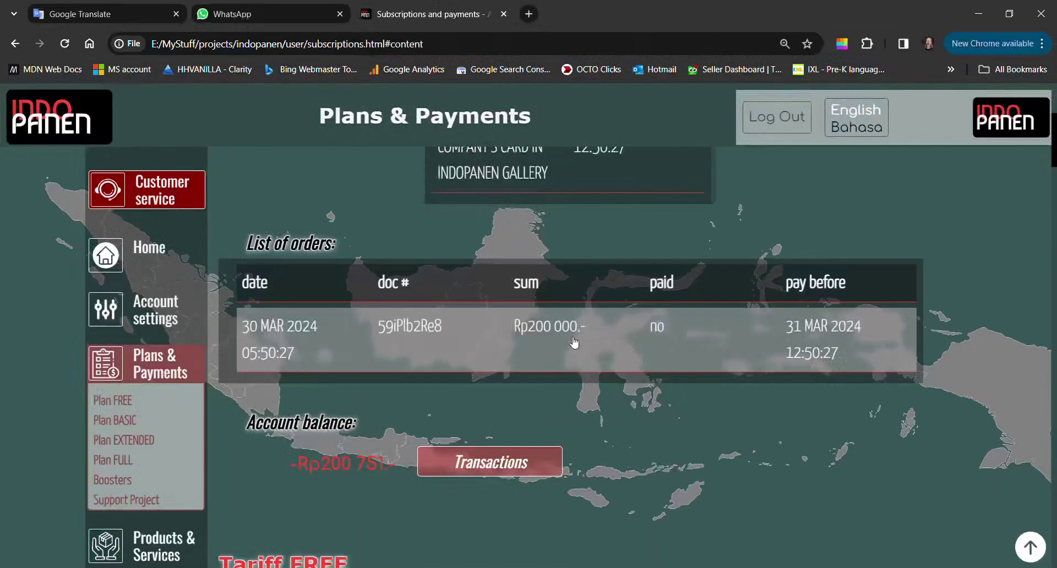
scroll(574, 342, down, 3)
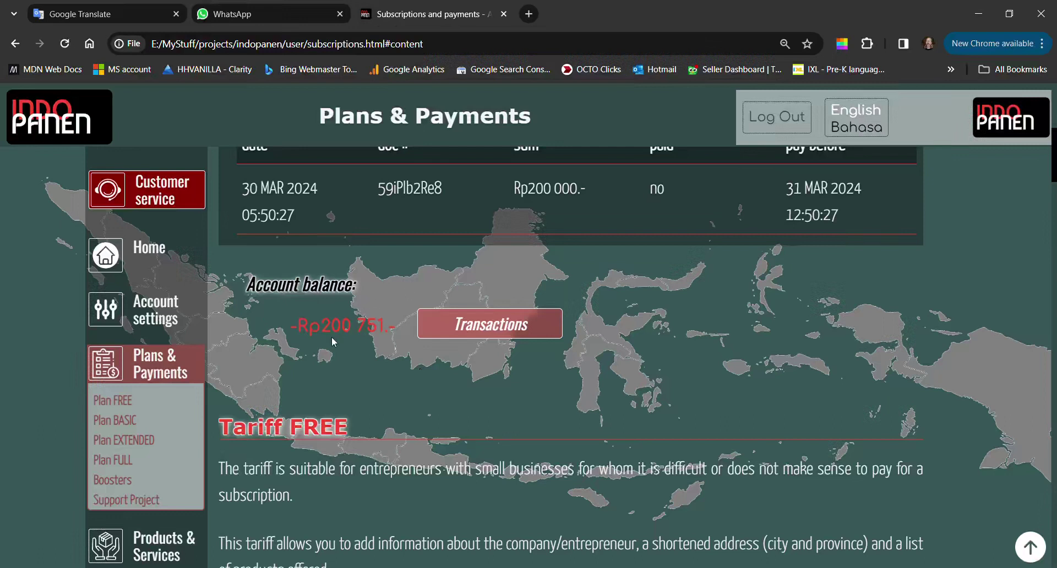
click(494, 330)
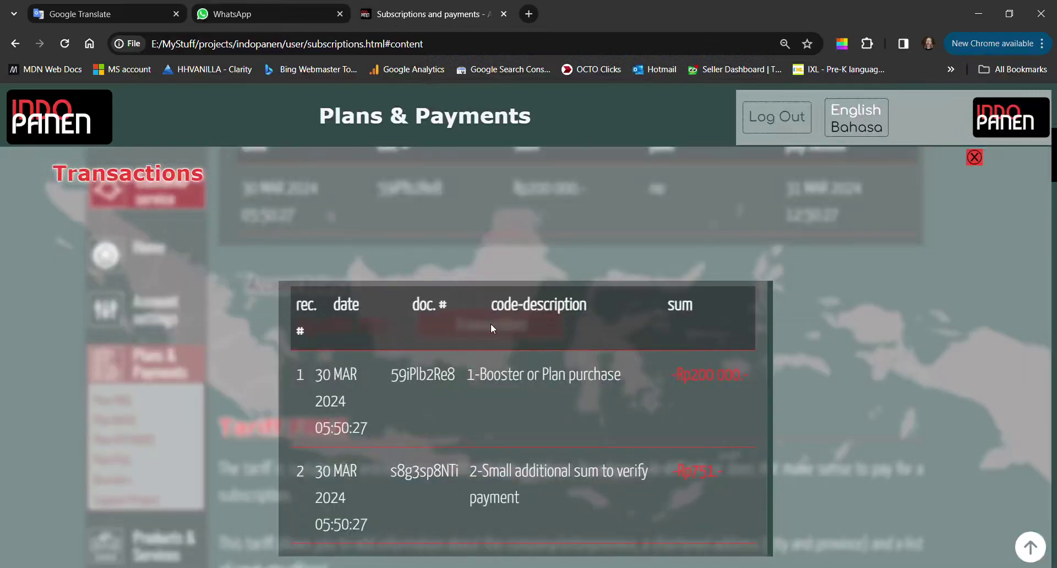
scroll(541, 315, down, 1)
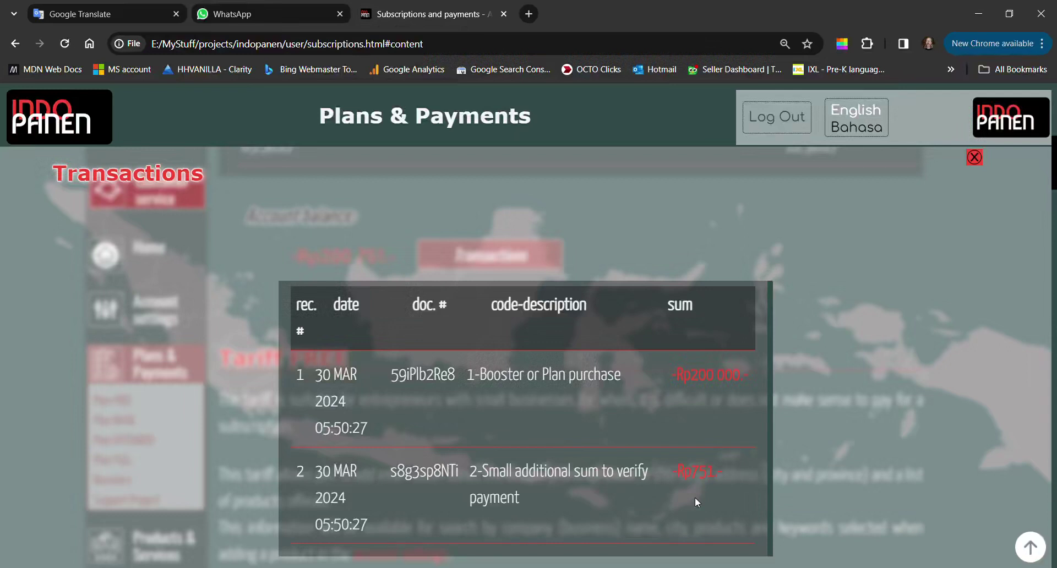
Close the Transactions list
click(974, 158)
scroll(613, 363, down, 3)
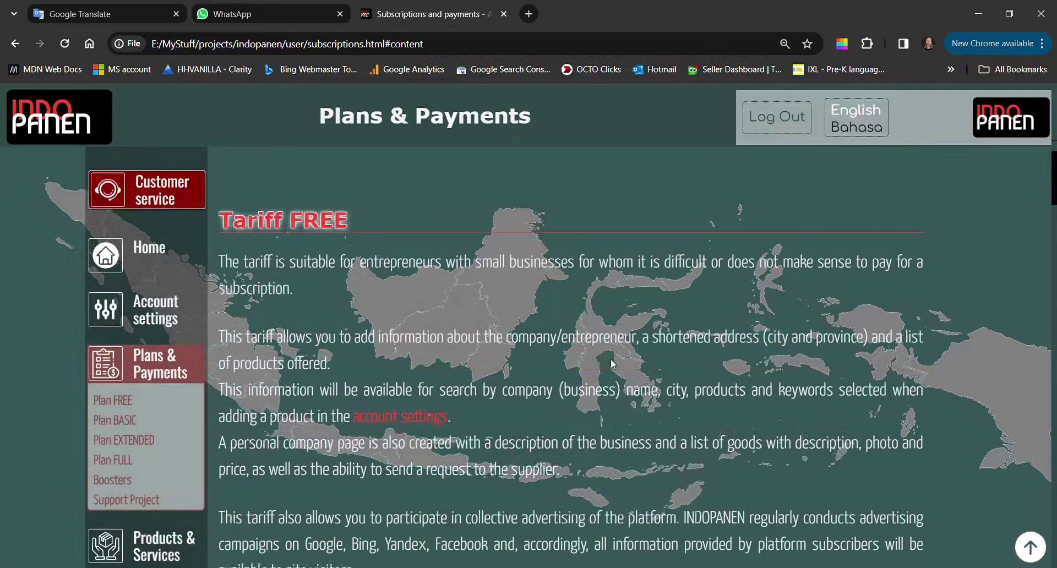
scroll(612, 363, down, 5)
Log out of the INDOPANEN account
scroll(613, 363, up, 3)
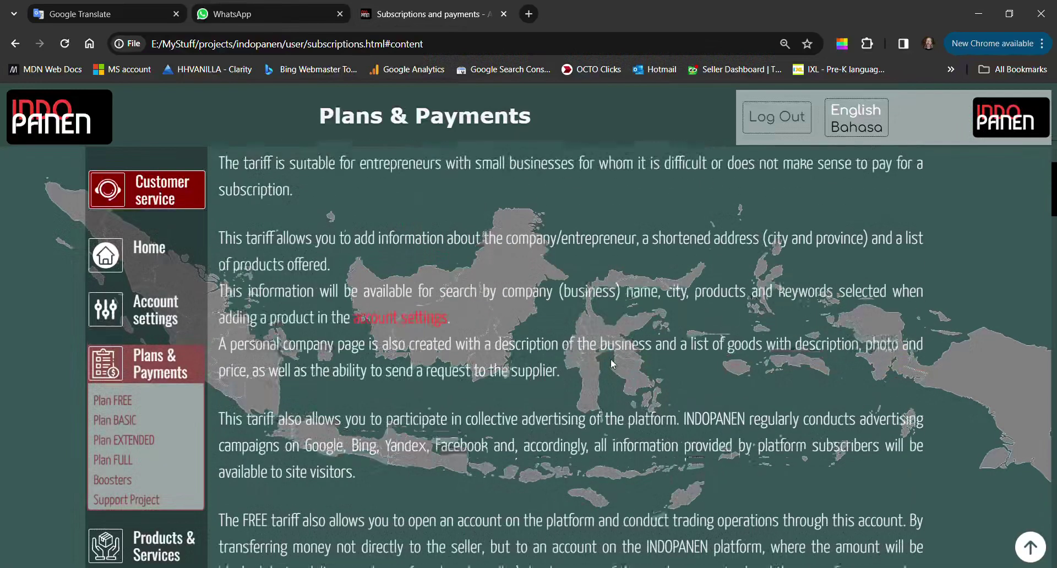
scroll(612, 364, up, 2)
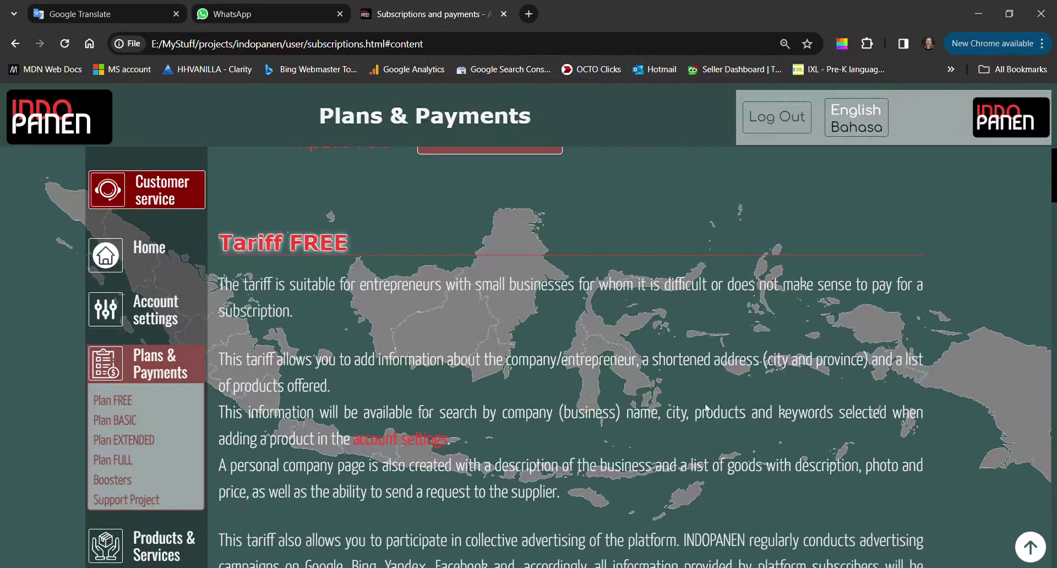
scroll(615, 363, up, 3)
click(780, 126)
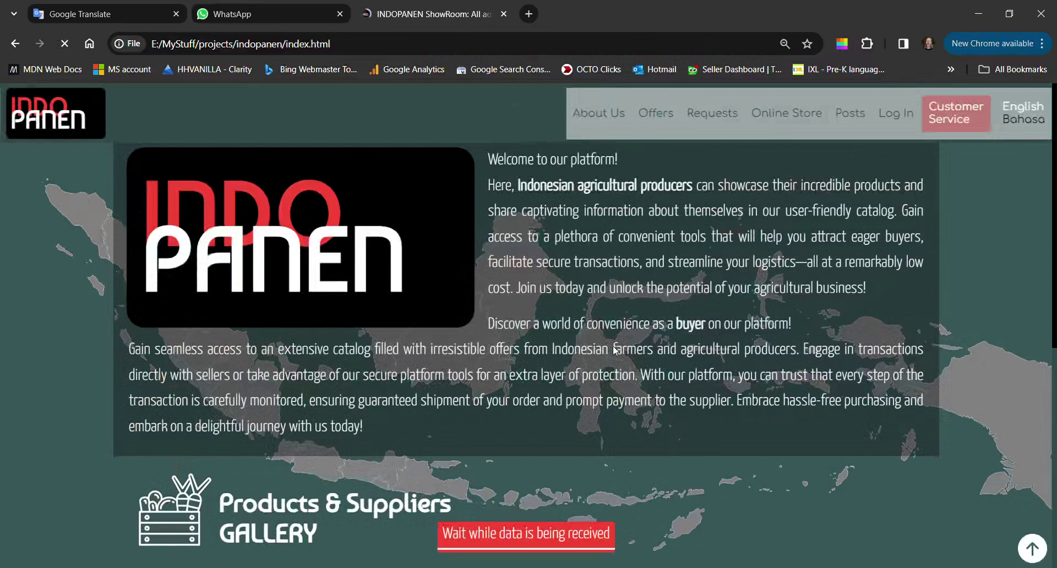
Scroll the public Products & Suppliers gallery to find the black-highlighted INDOPANEN card among BASIC members
scroll(614, 349, down, 6)
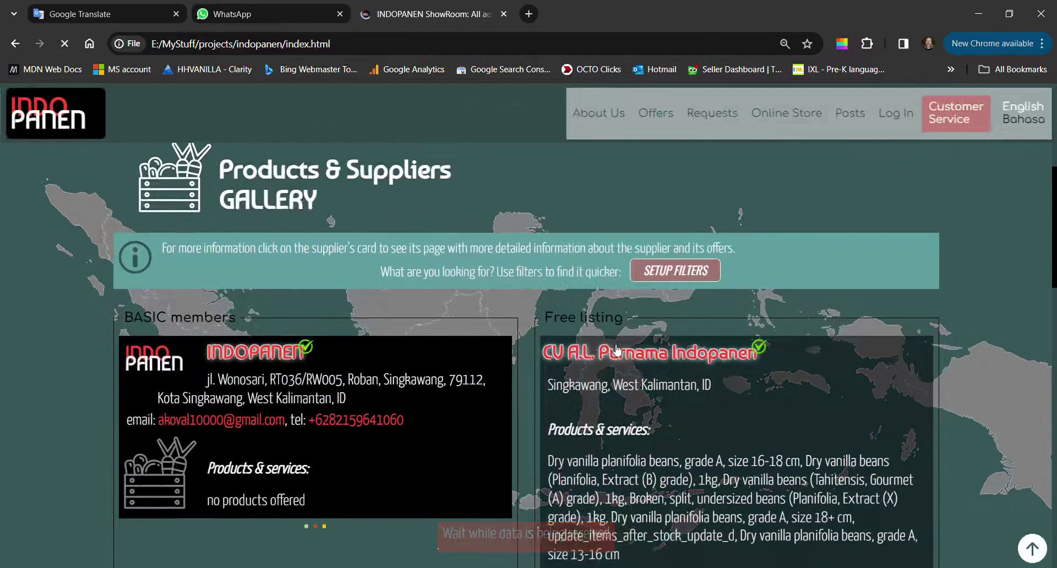
scroll(617, 348, down, 1)
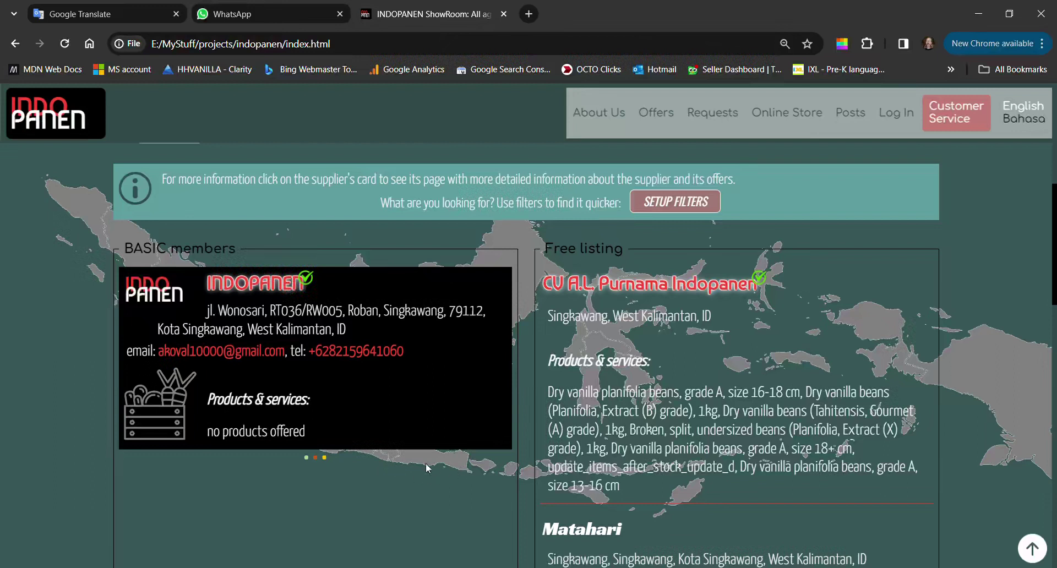
scroll(426, 465, down, 3)
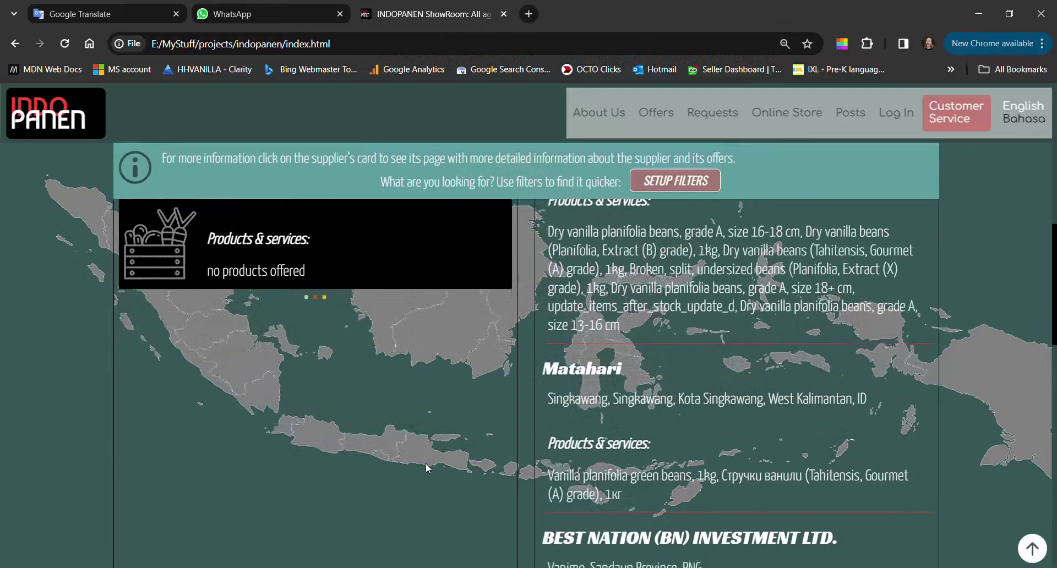
scroll(426, 465, down, 3)
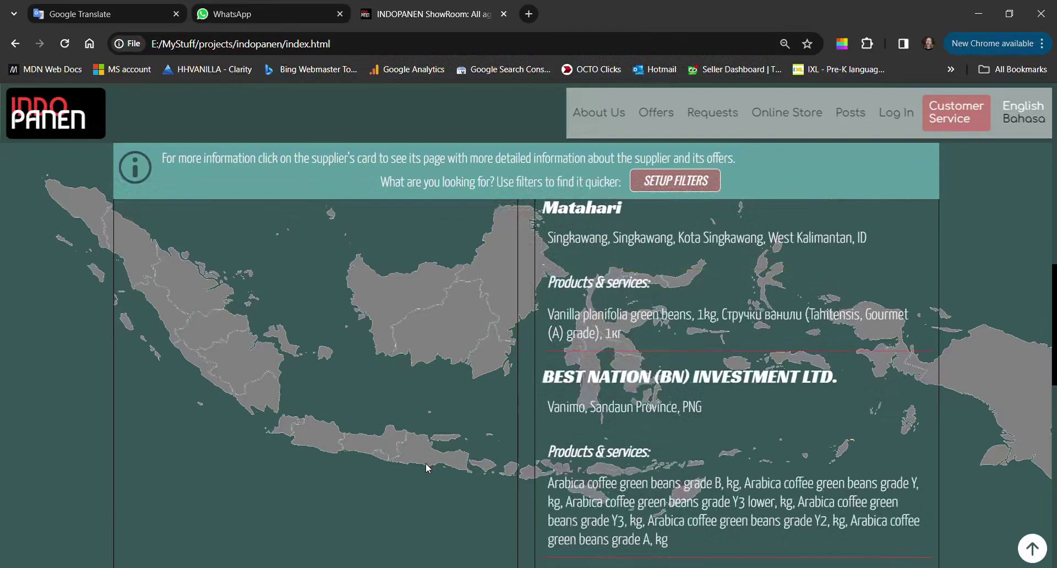
scroll(626, 423, down, 3)
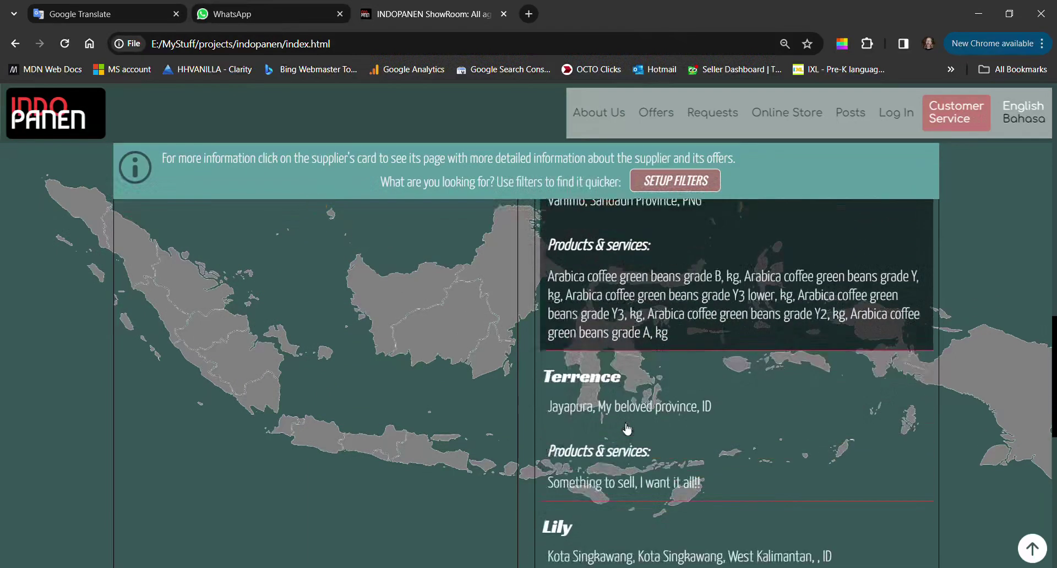
scroll(626, 428, up, 10)
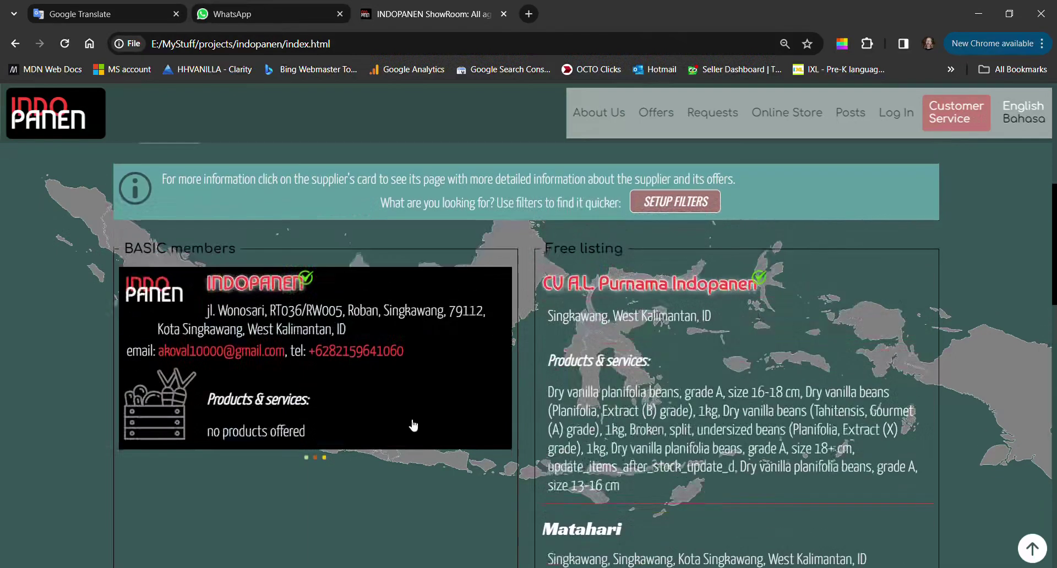
scroll(410, 445, down, 2)
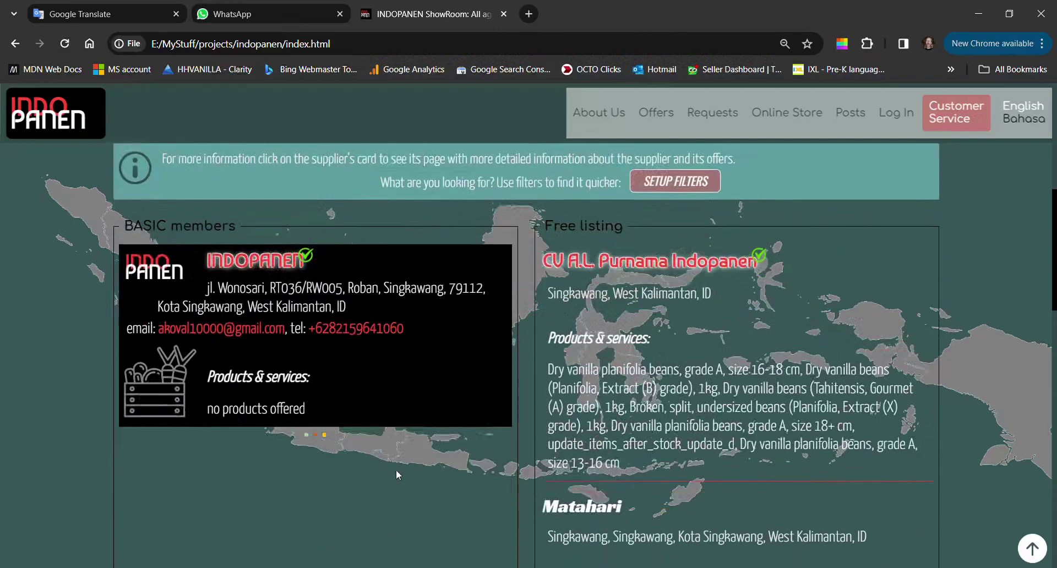
scroll(401, 465, down, 5)
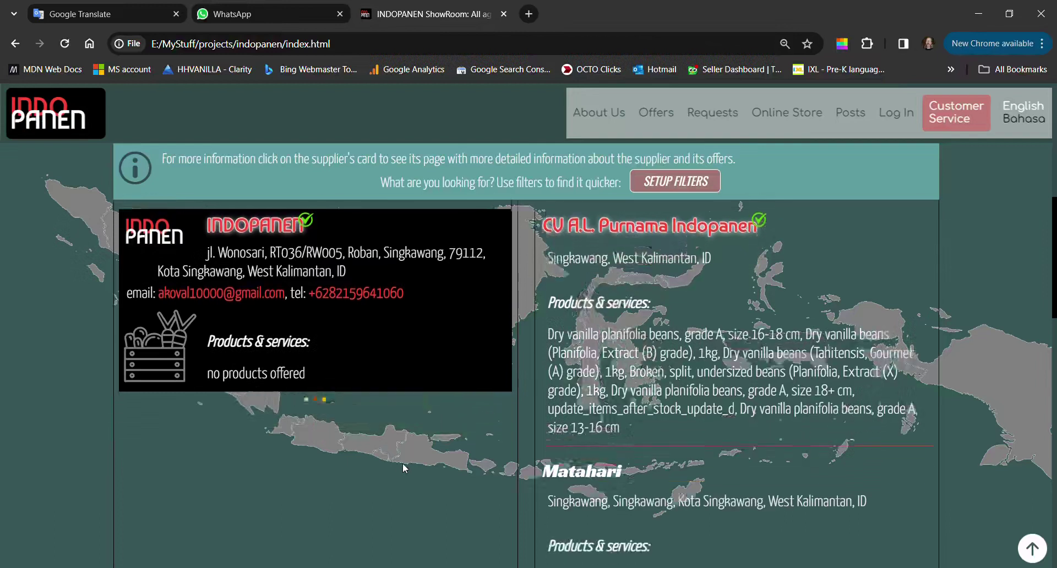
scroll(401, 464, up, 6)
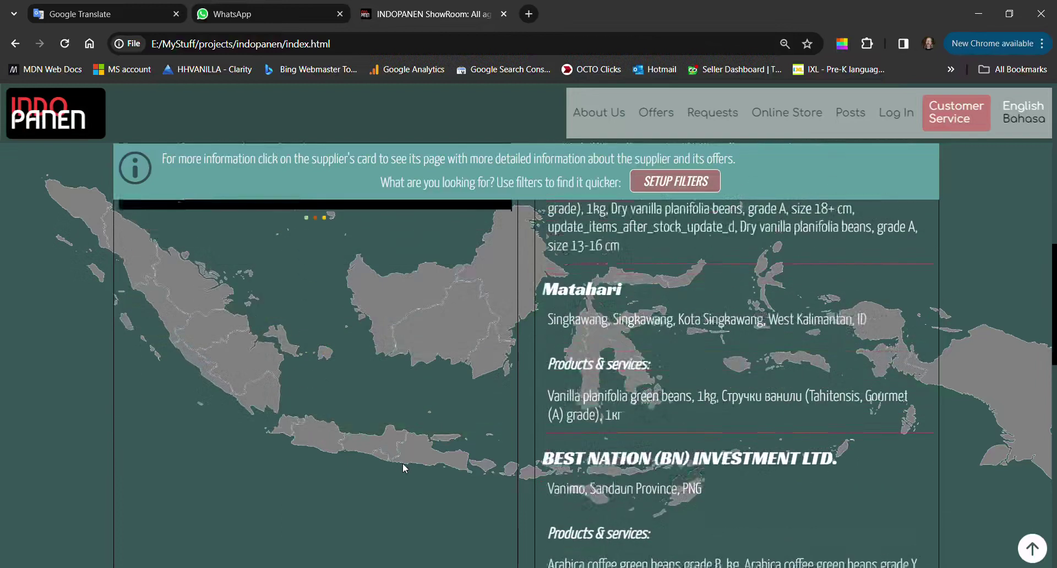
scroll(407, 468, up, 1)
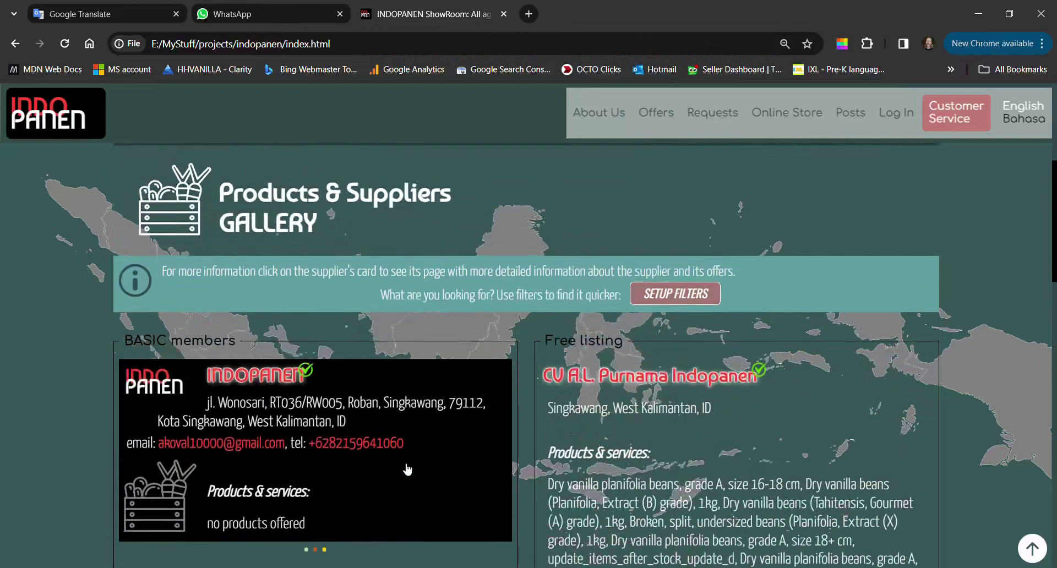